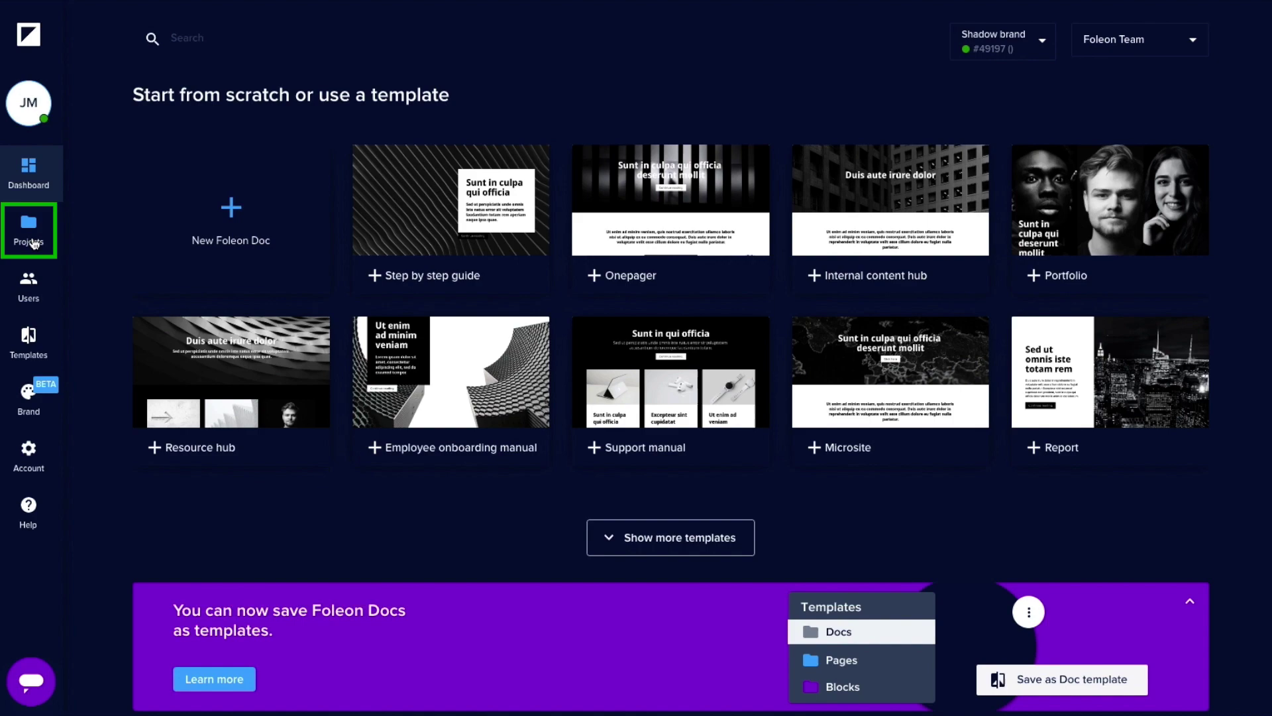
# Step: Start a new Foleon Doc in the Newsletters project from the Newsletter template
pyautogui.click(30, 232)
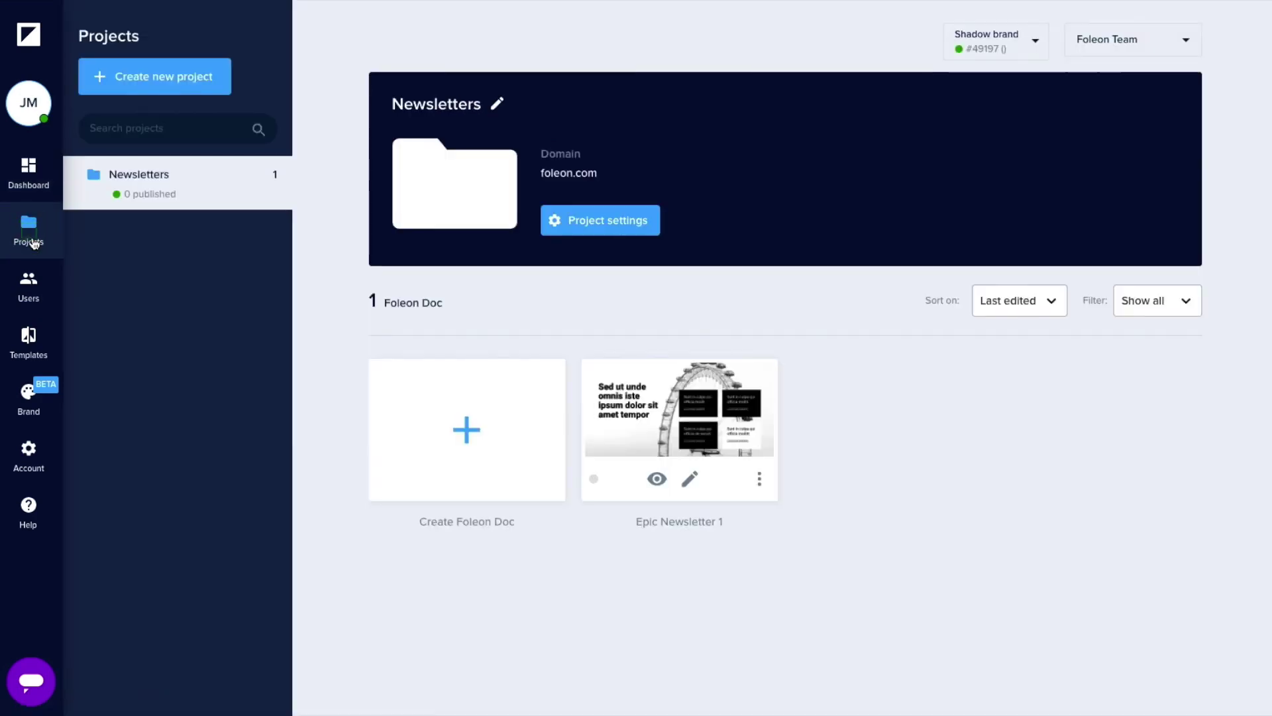
pyautogui.click(426, 420)
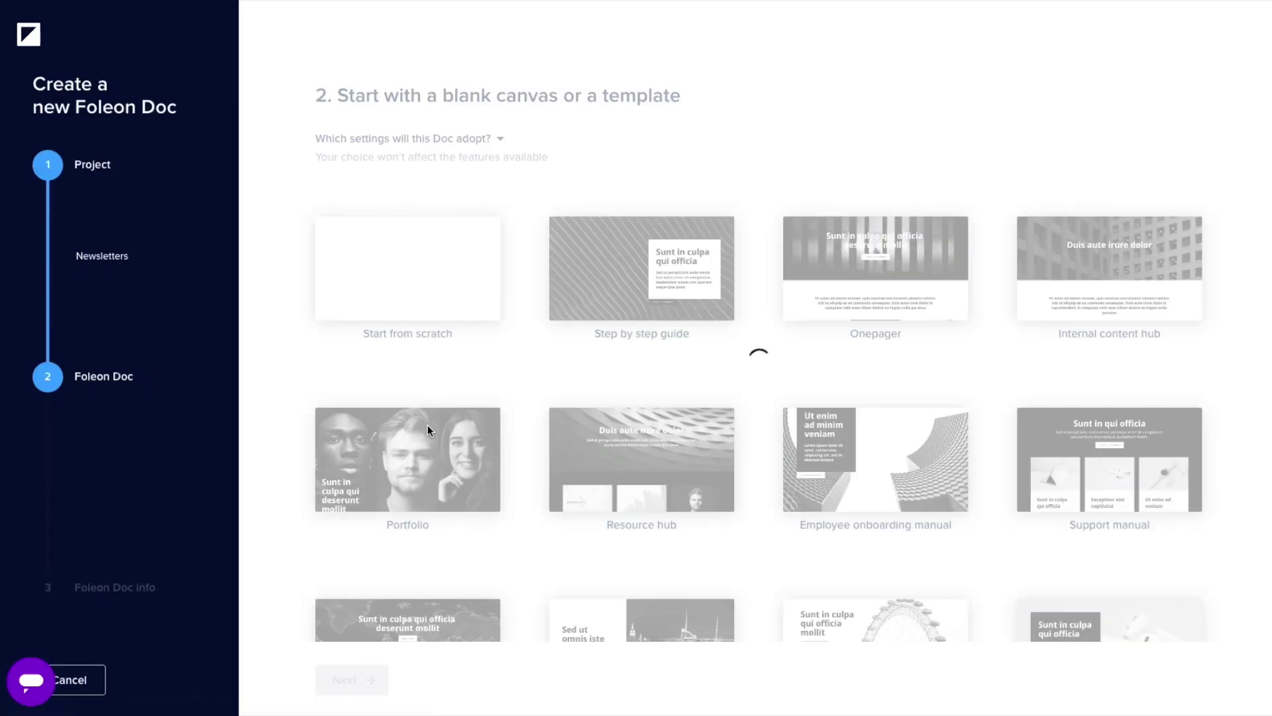
pyautogui.scroll(-2, 965, 530)
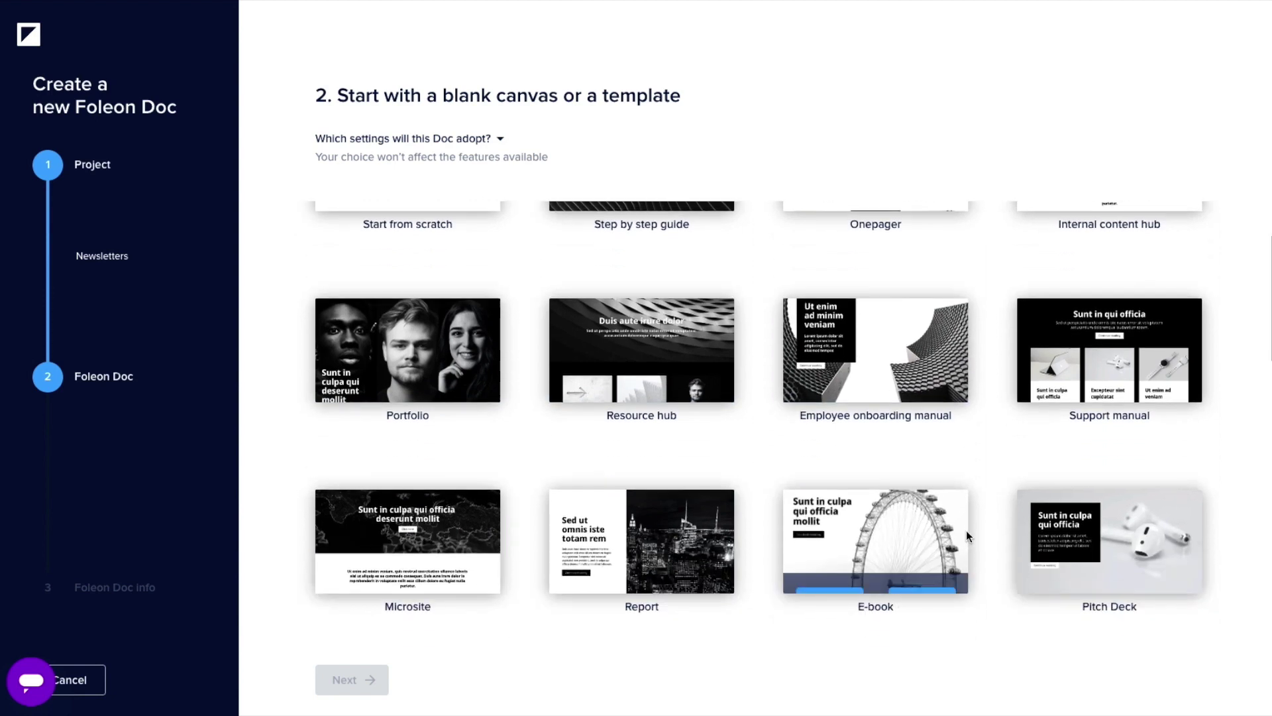
pyautogui.scroll(-4, 966, 535)
pyautogui.click(1064, 524)
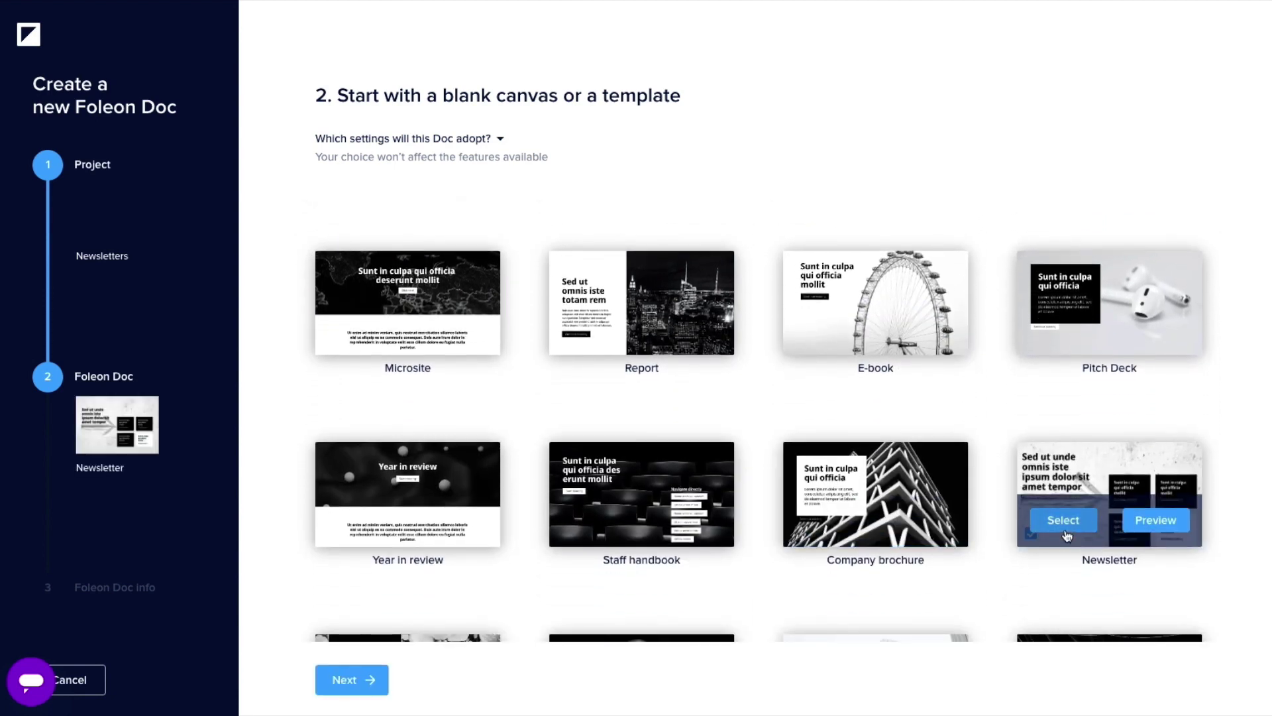
pyautogui.click(348, 689)
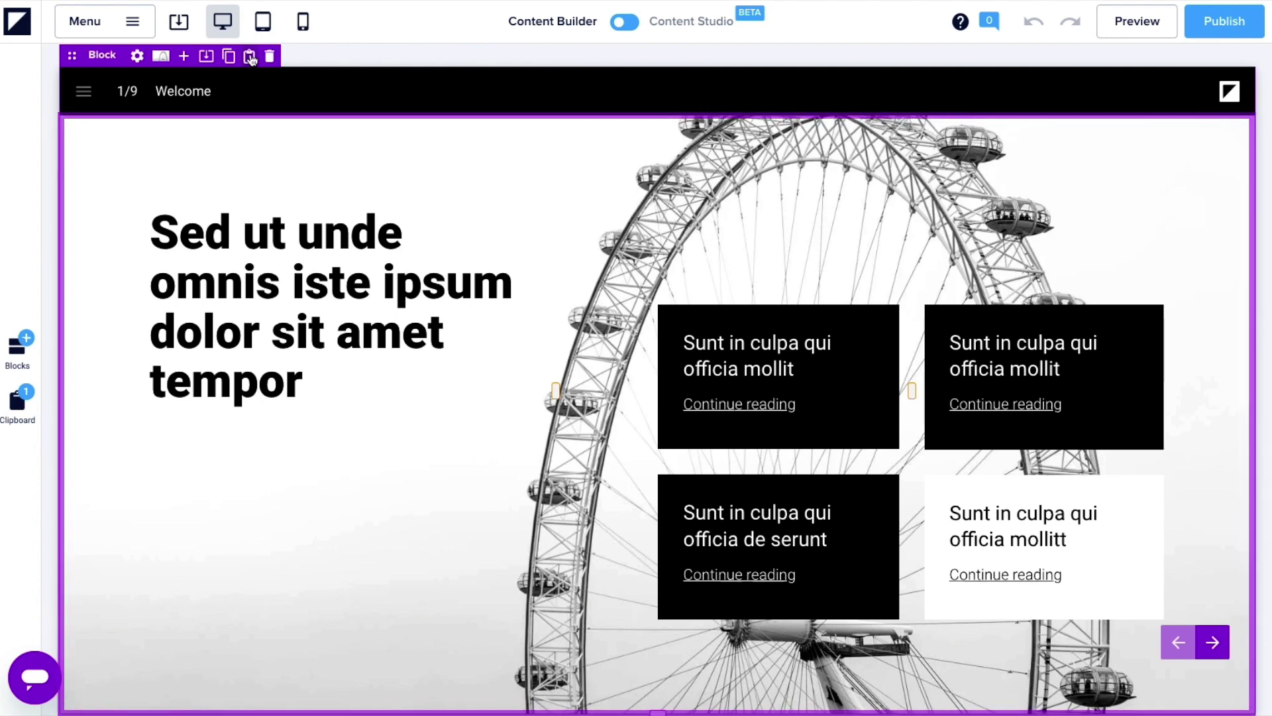
# Step: Drag the batch of newsletter image files into the Media library's Newsletter Media folder
pyautogui.click(124, 29)
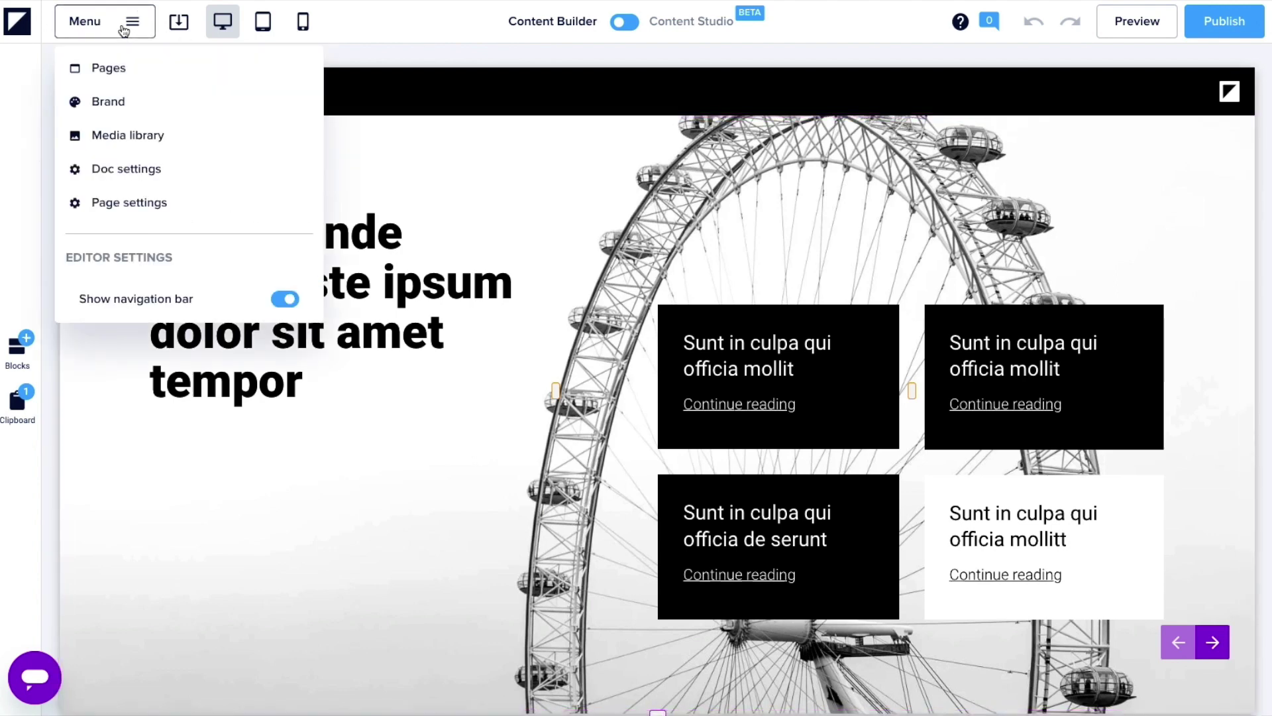
pyautogui.click(181, 139)
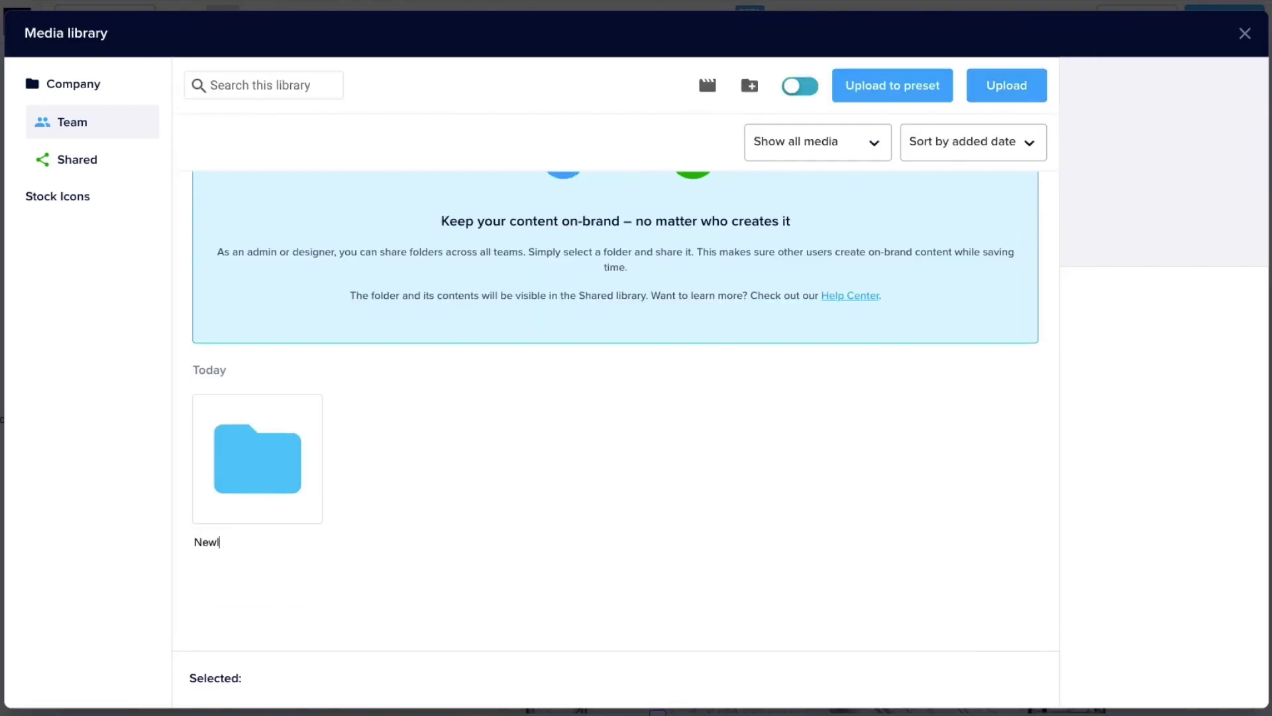
pyautogui.click(253, 452)
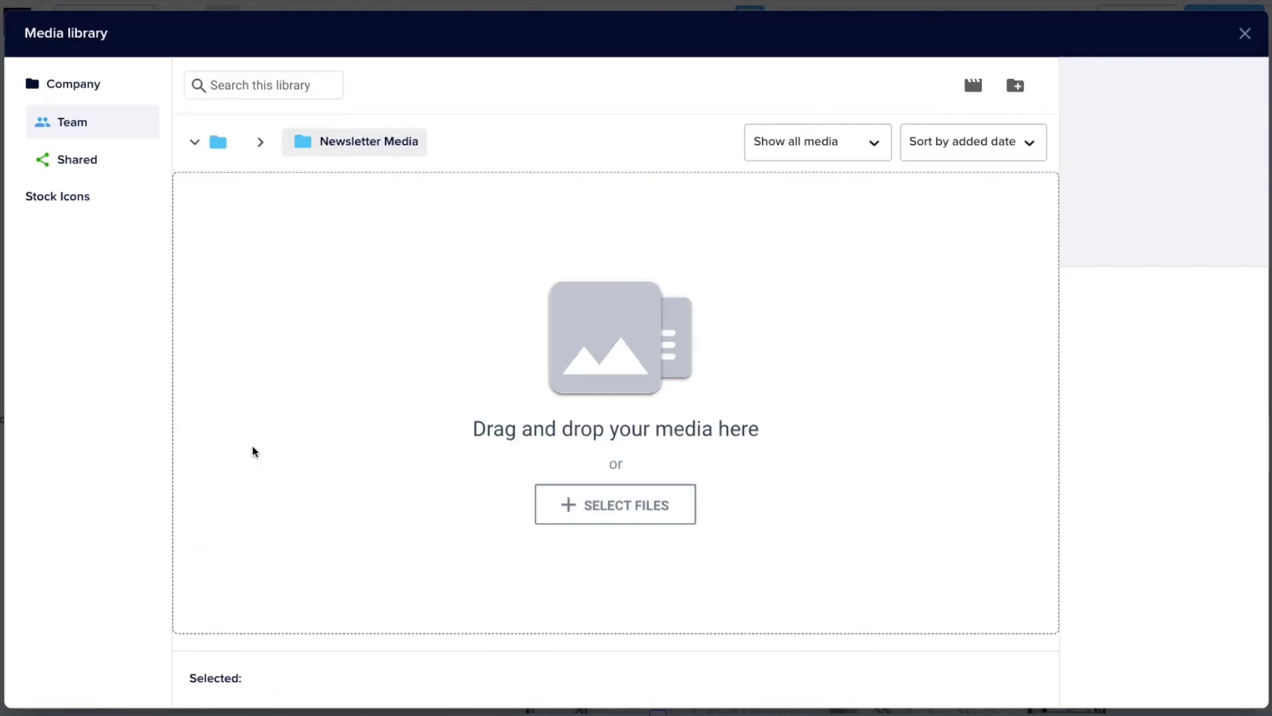
pyautogui.moveTo(1060, 371); pyautogui.dragTo(767, 362)
pyautogui.scroll(-1, 768, 361)
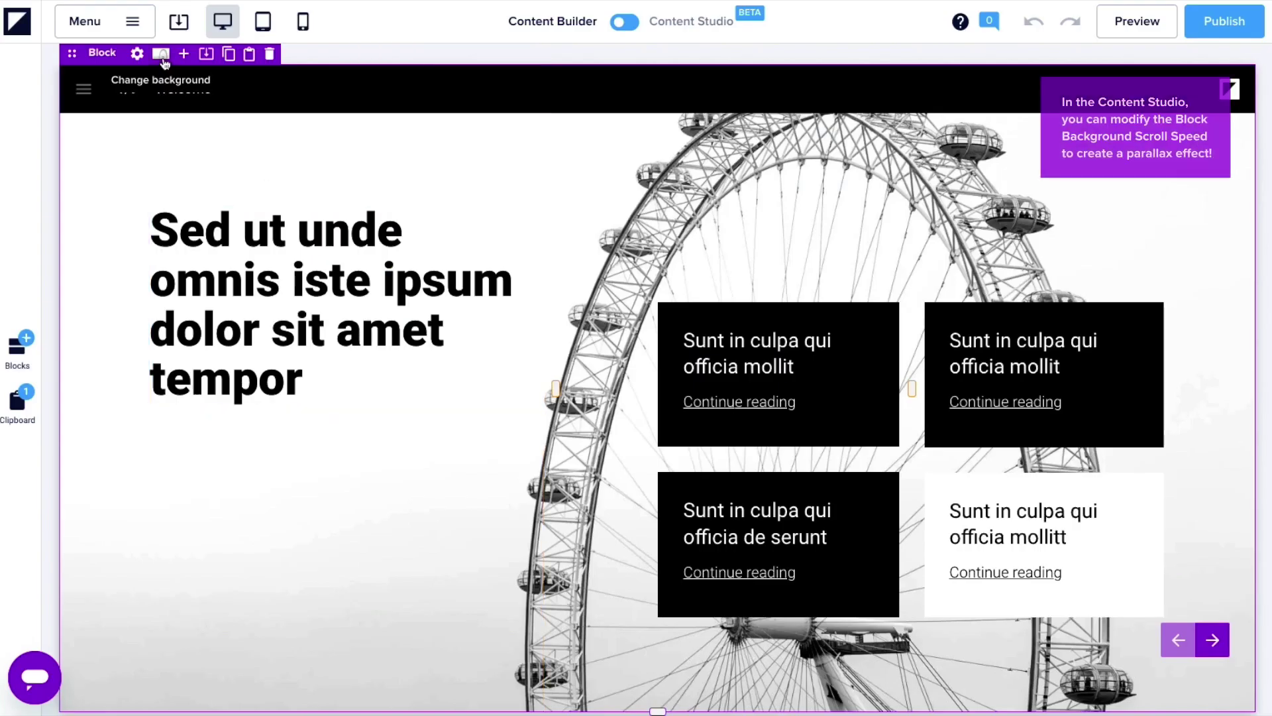
# Step: Replace the welcome block's background image with the dark group_749 image
pyautogui.click(161, 53)
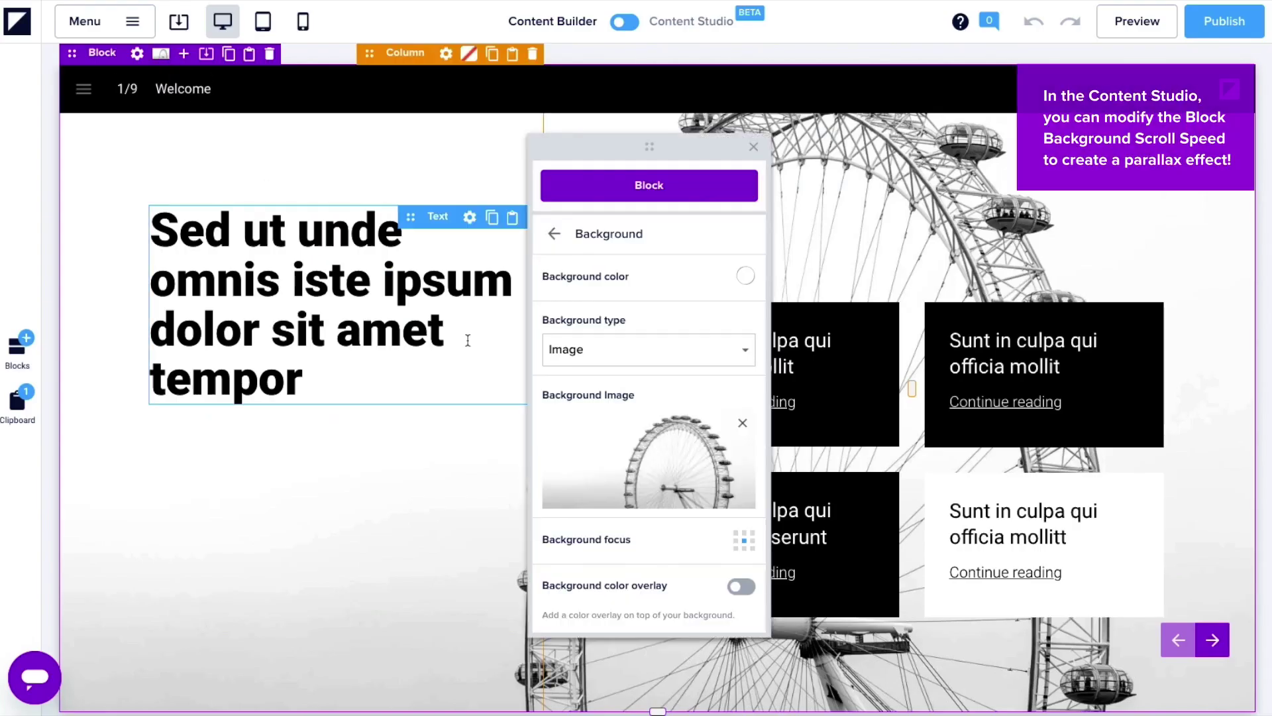
pyautogui.click(634, 460)
pyautogui.click(966, 411)
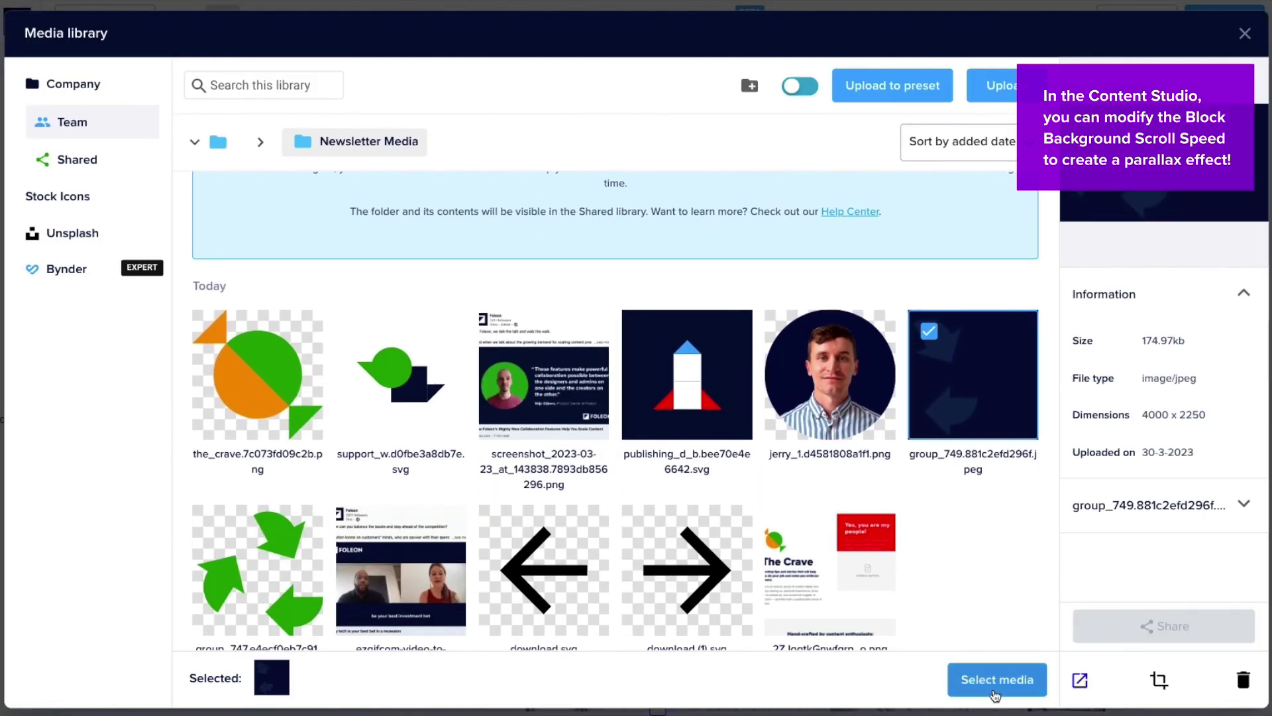
pyautogui.click(995, 679)
# Step: Change the heading to 'The Crave' in white text
pyautogui.tripleClick(326, 318)
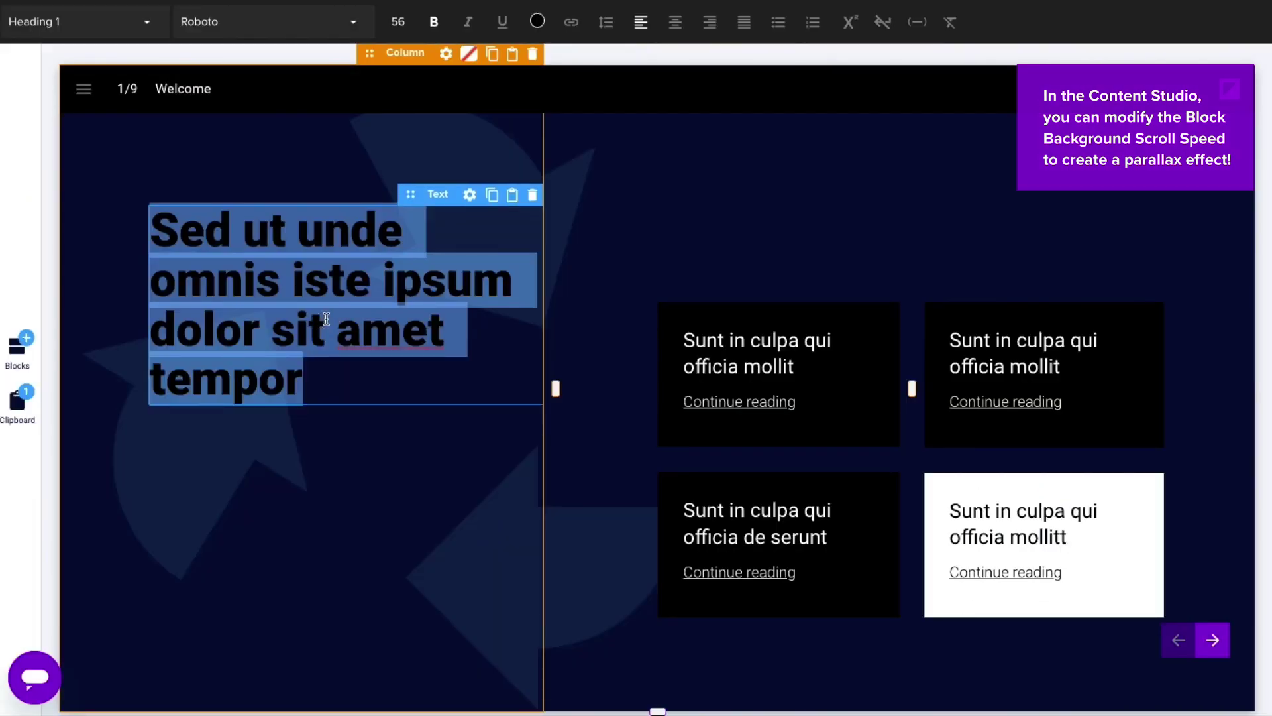
pyautogui.write('The Crave')
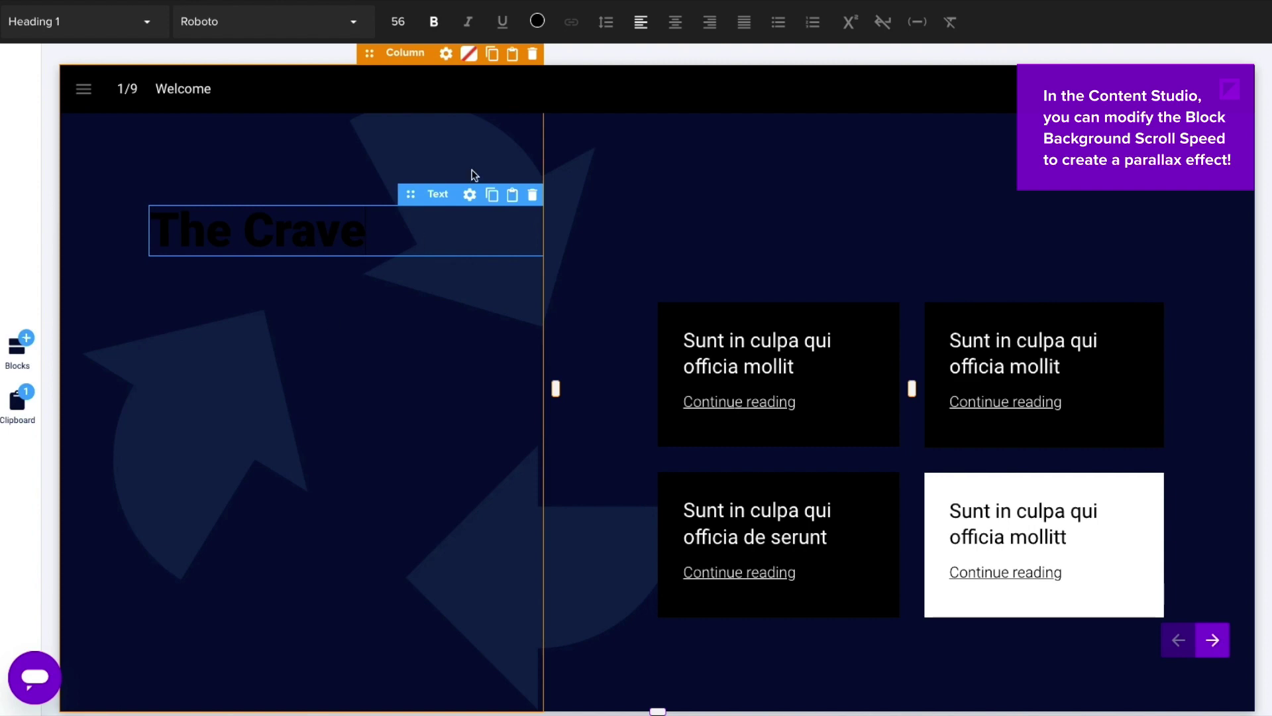
pyautogui.click(537, 21)
pyautogui.click(561, 279)
pyautogui.click(478, 333)
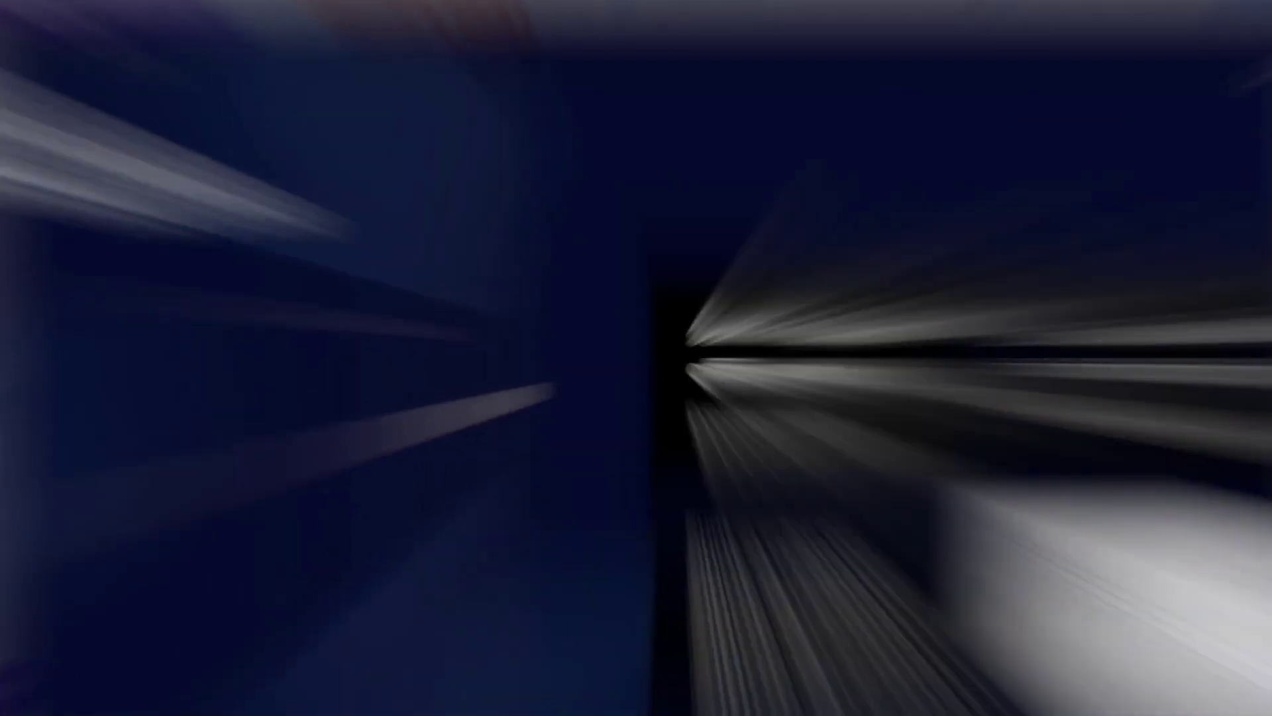
# Step: Give the first card in the middle column an orange background
pyautogui.click(740, 264)
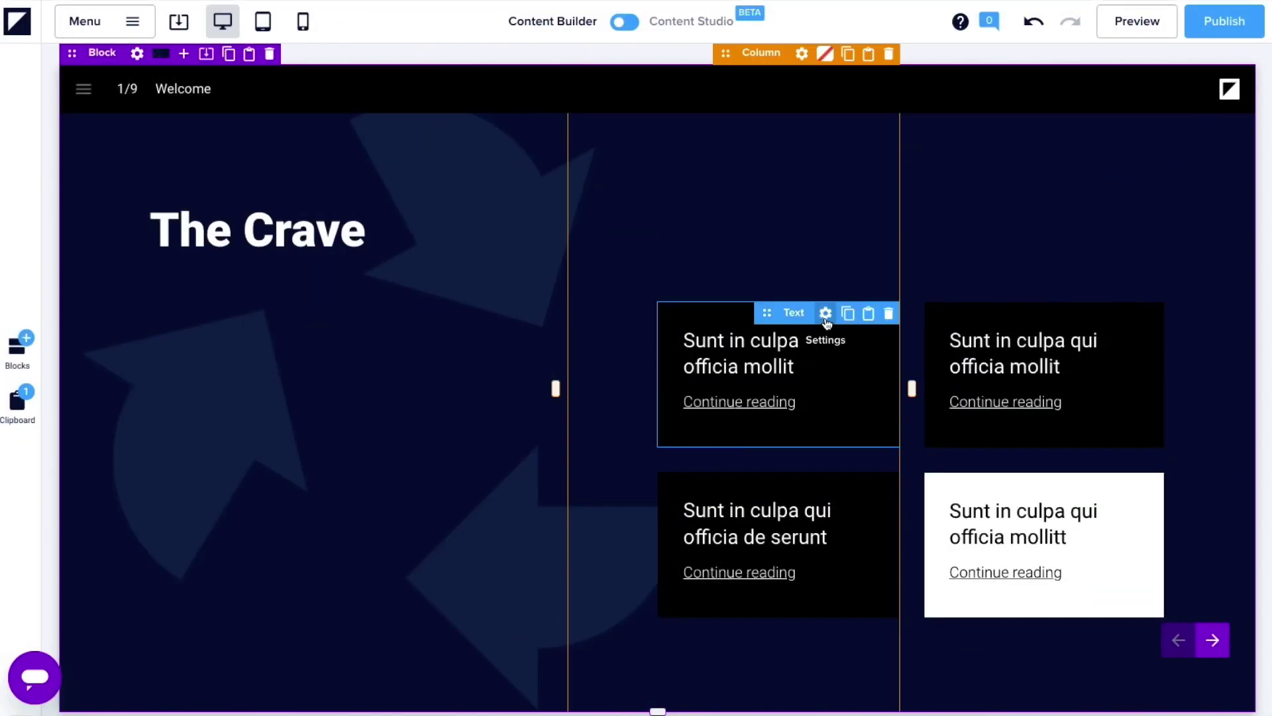
pyautogui.click(826, 314)
pyautogui.click(719, 240)
pyautogui.click(746, 276)
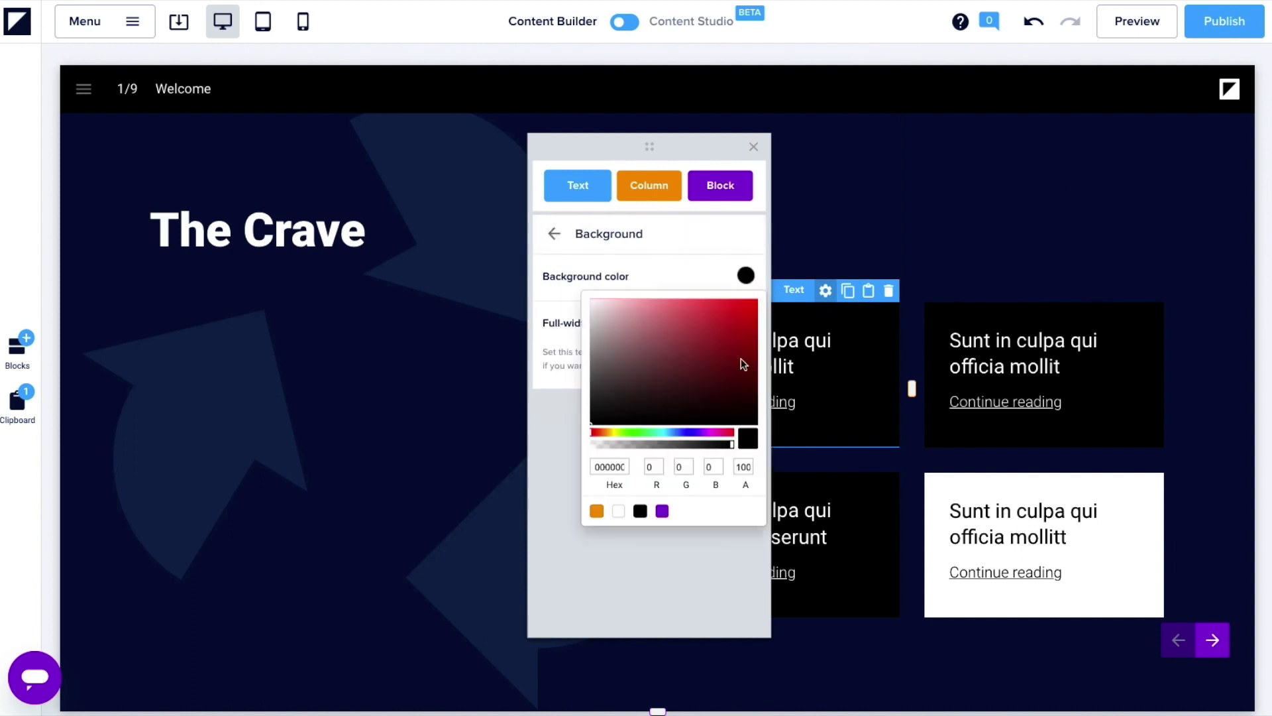
pyautogui.click(598, 511)
# Step: Colour the top-right and bottom-left cards purple
pyautogui.click(1082, 319)
pyautogui.click(637, 233)
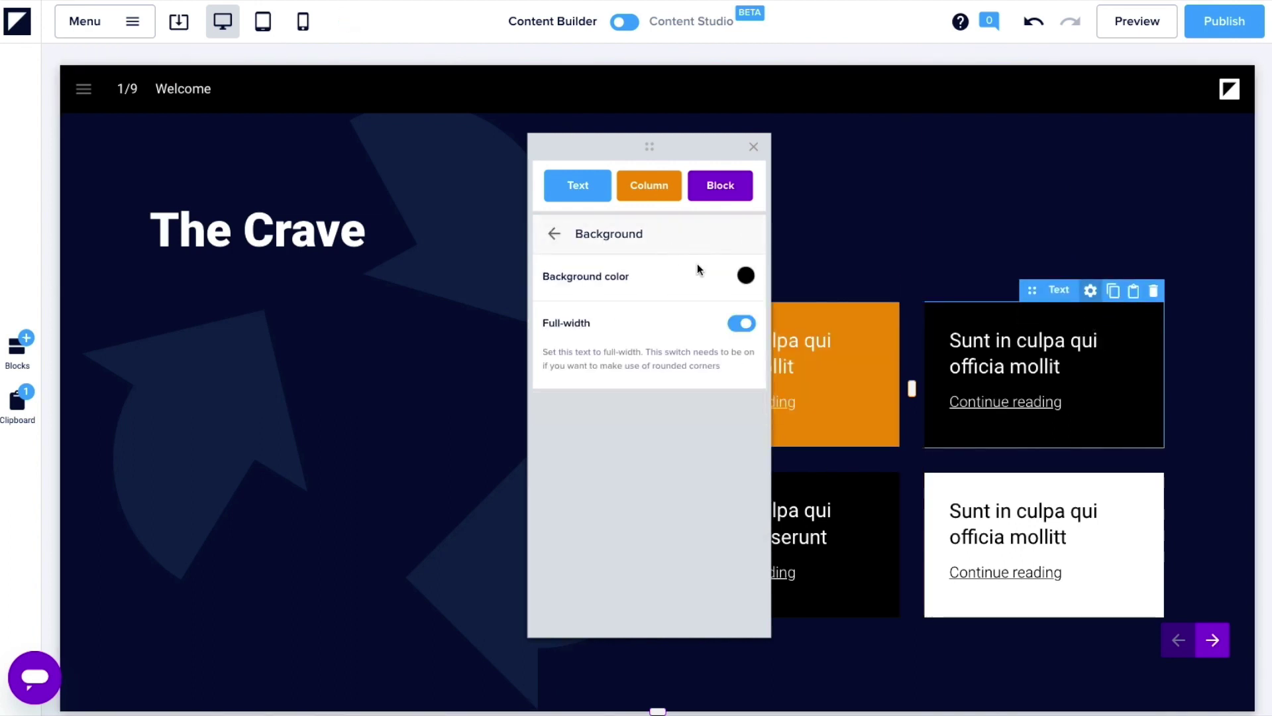
pyautogui.click(745, 276)
pyautogui.click(662, 511)
pyautogui.click(758, 262)
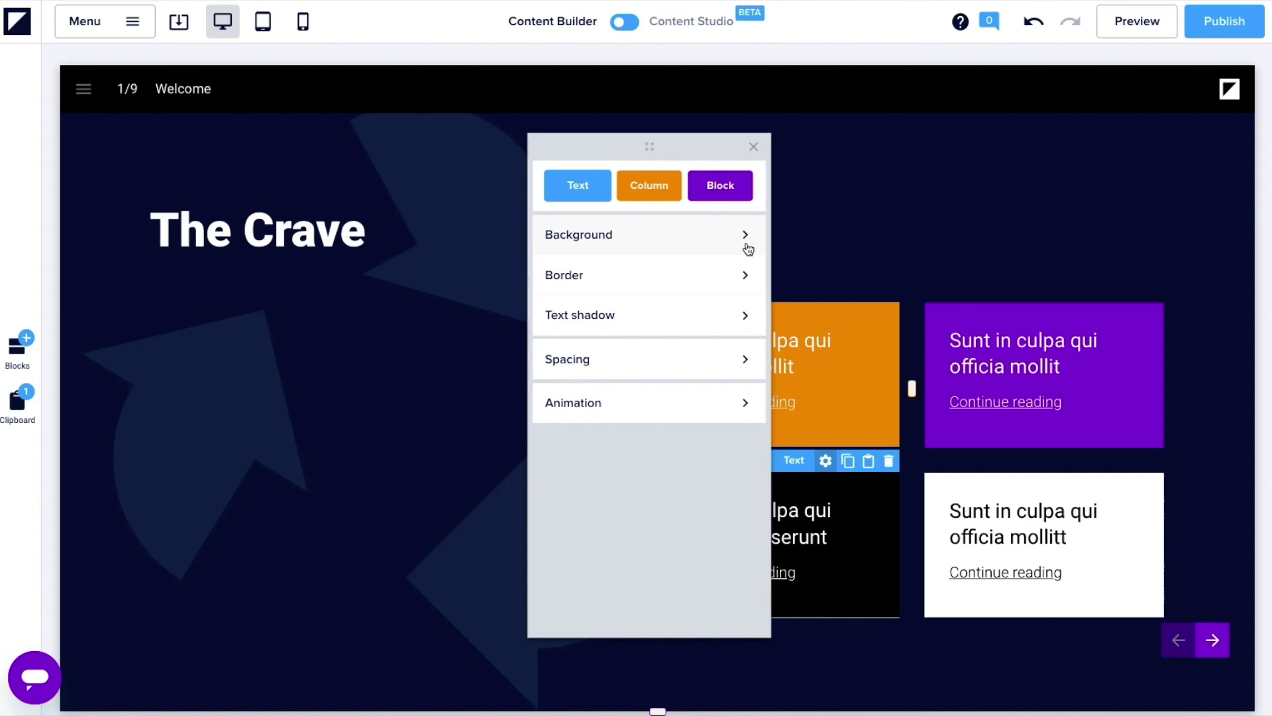
pyautogui.click(747, 246)
pyautogui.click(745, 276)
pyautogui.click(662, 511)
pyautogui.click(1060, 503)
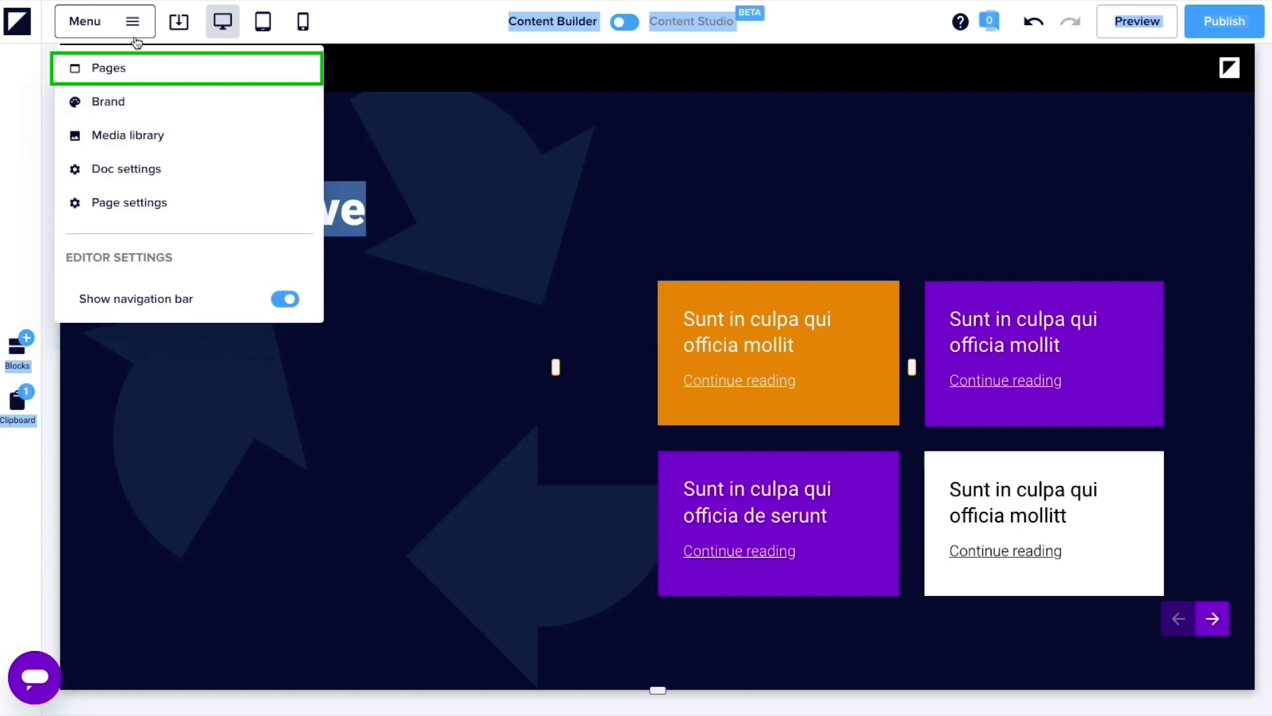
# Step: Delete the existing Contents page from the Doc
pyautogui.click(136, 69)
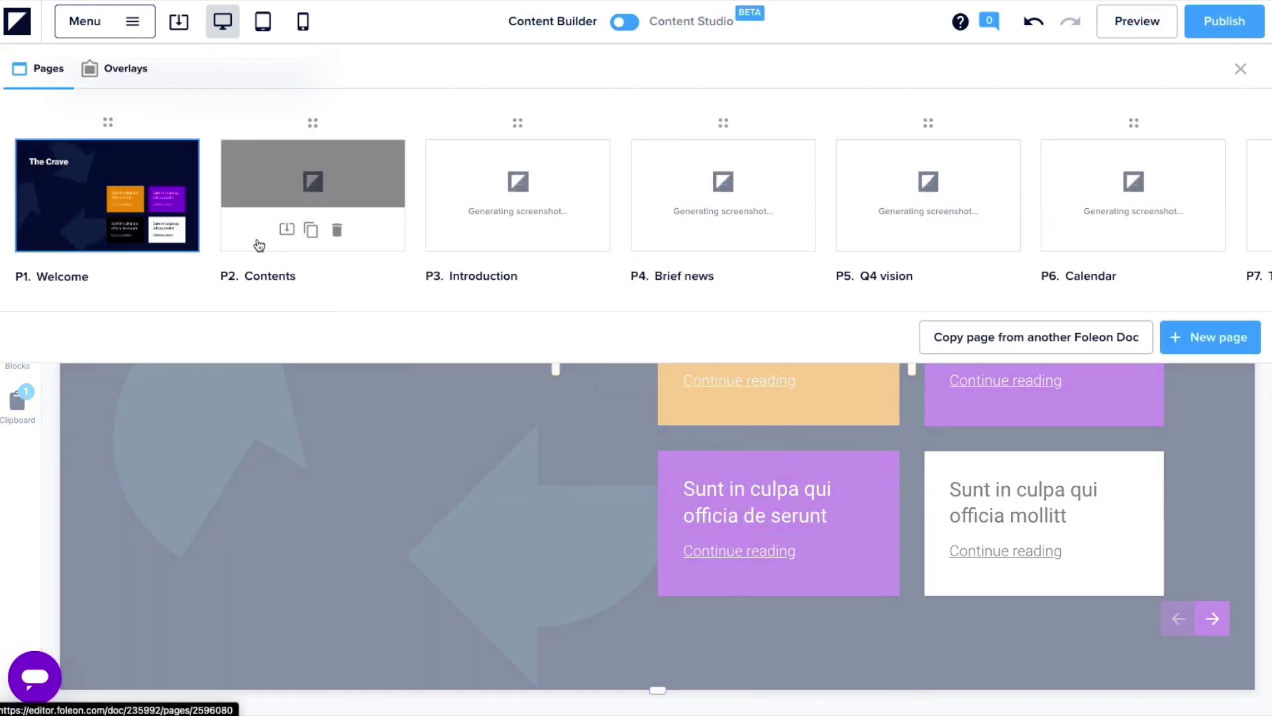
pyautogui.click(338, 231)
pyautogui.click(778, 436)
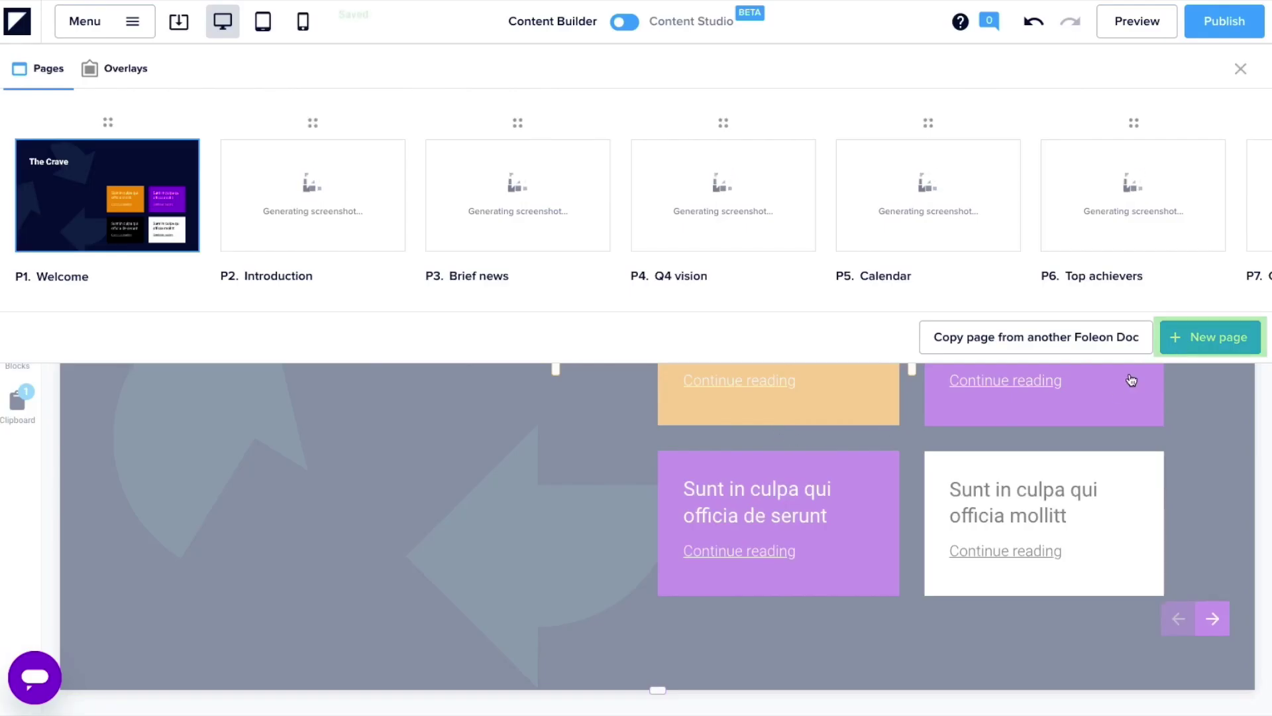
# Step: Add a new page from the Contents 1 template and move it to second place
pyautogui.click(1197, 338)
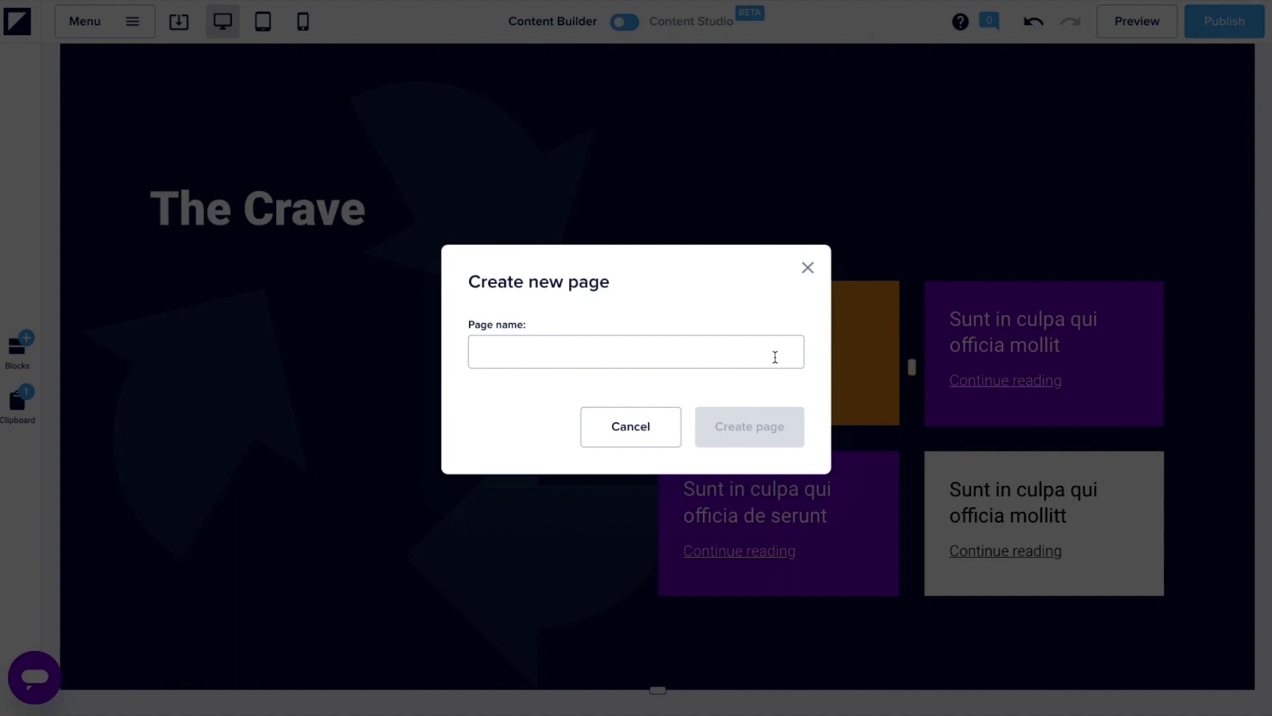
pyautogui.click(765, 424)
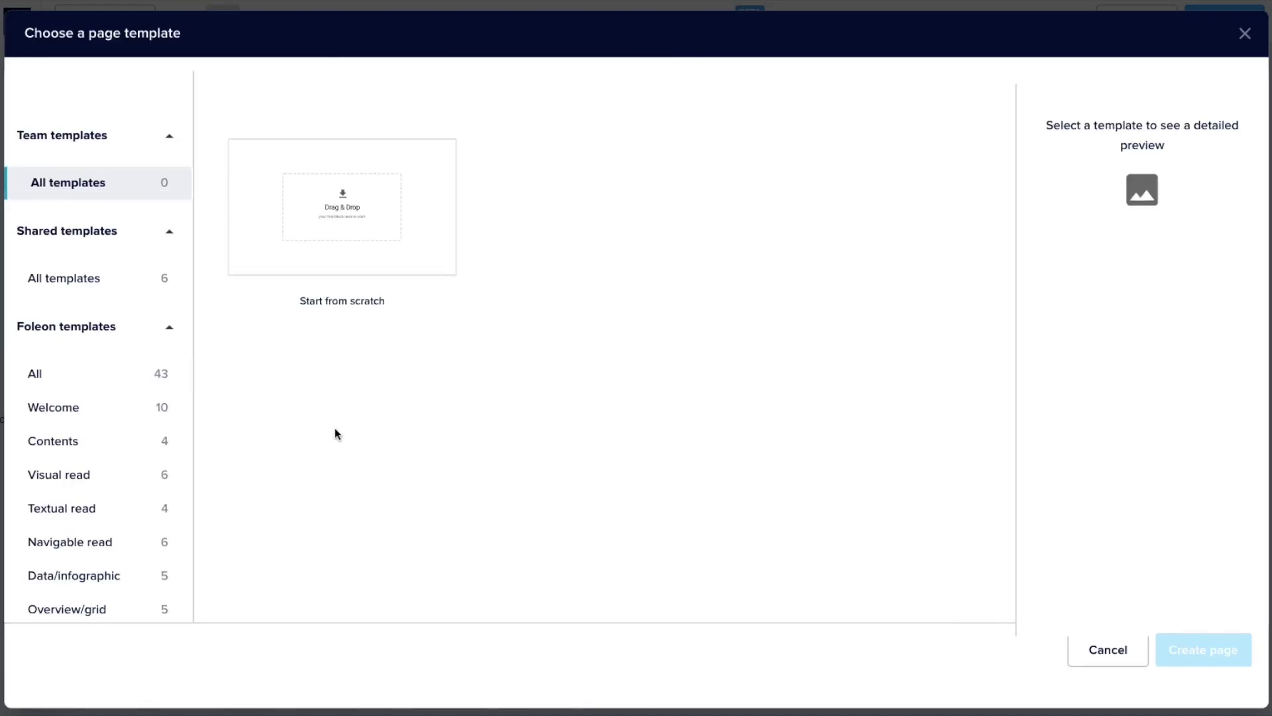
pyautogui.click(108, 441)
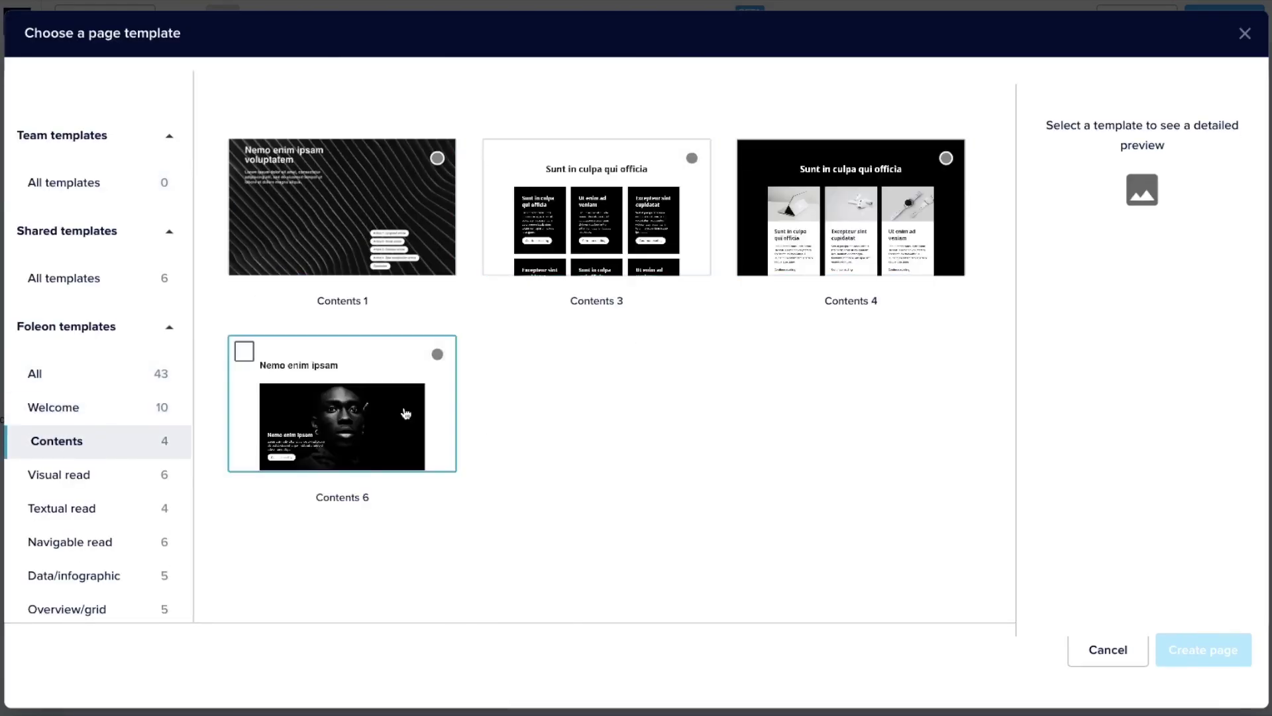
pyautogui.click(408, 258)
pyautogui.click(1198, 664)
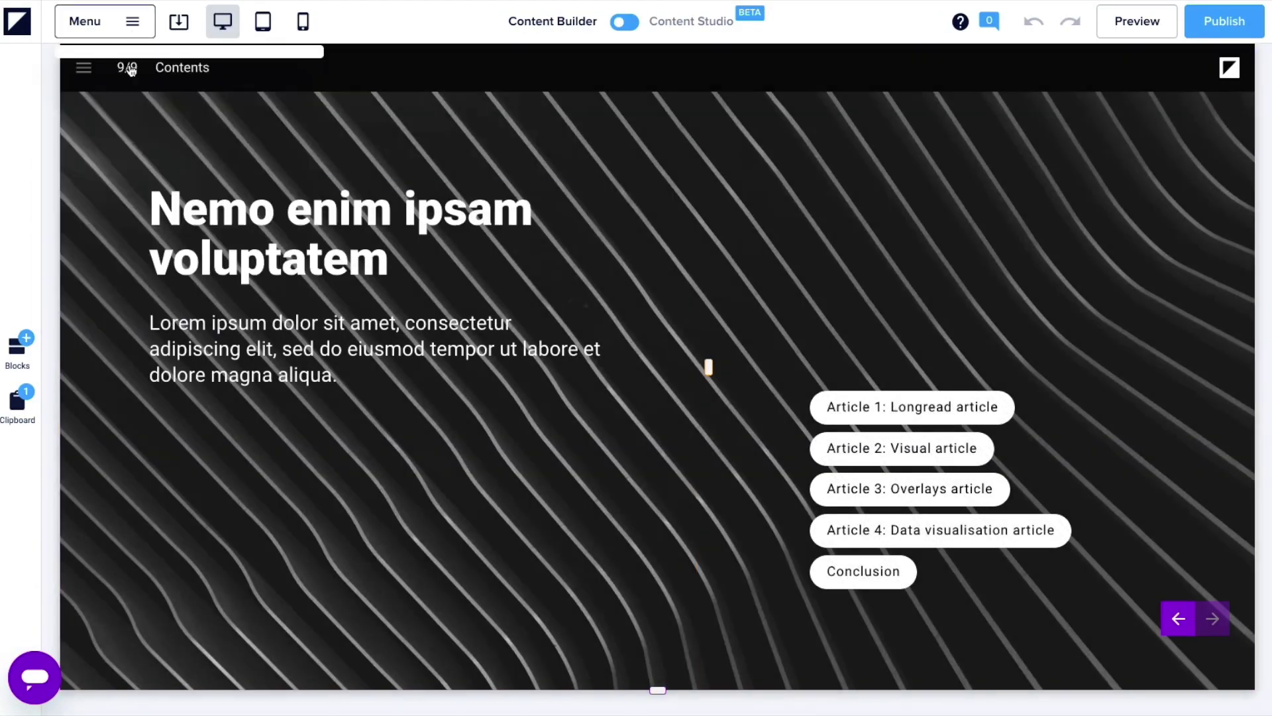
pyautogui.click(128, 67)
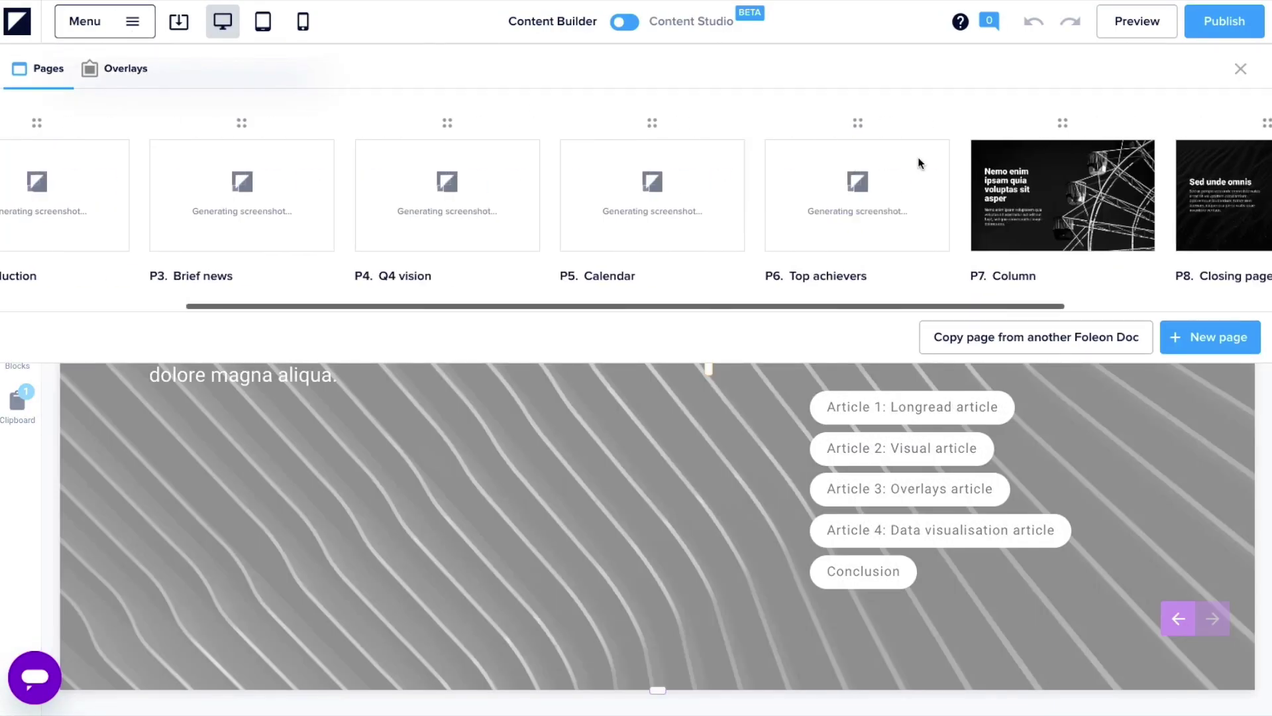
pyautogui.moveTo(1213, 125); pyautogui.dragTo(531, 139)
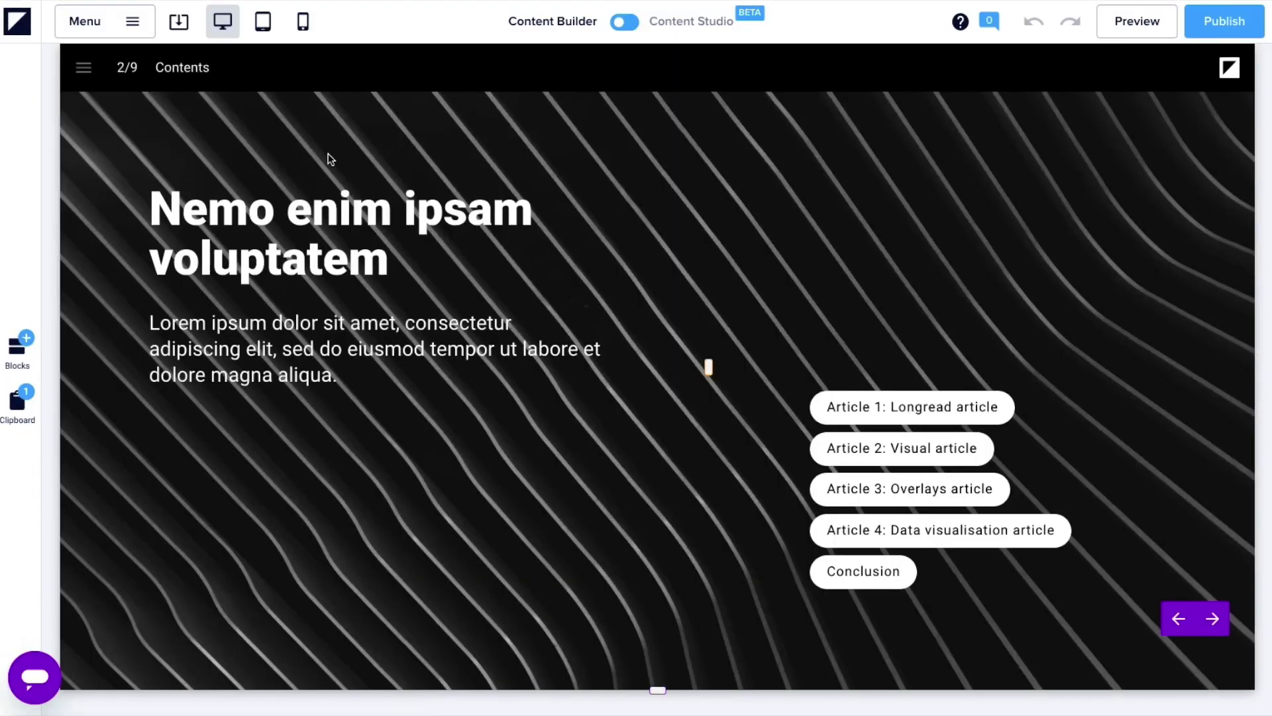
# Step: Remove the Contents block's wavy-lines photo and give it a plain purple background
pyautogui.click(192, 79)
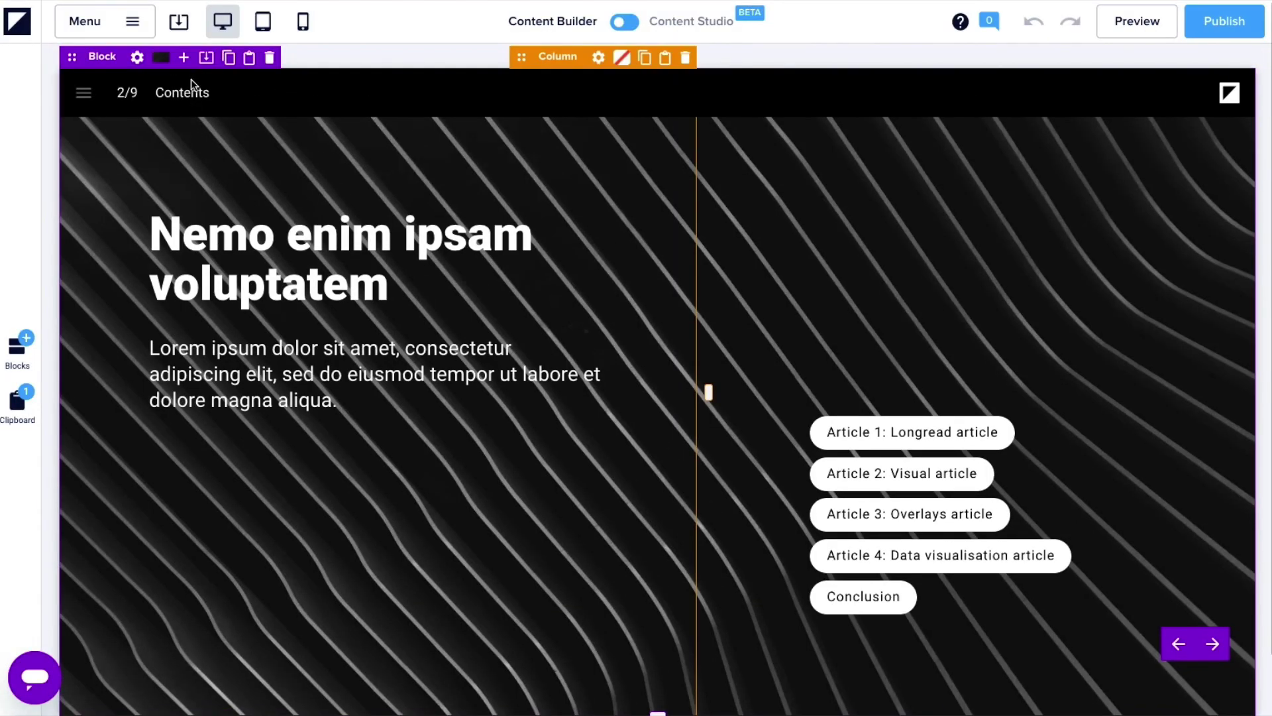
pyautogui.click(161, 55)
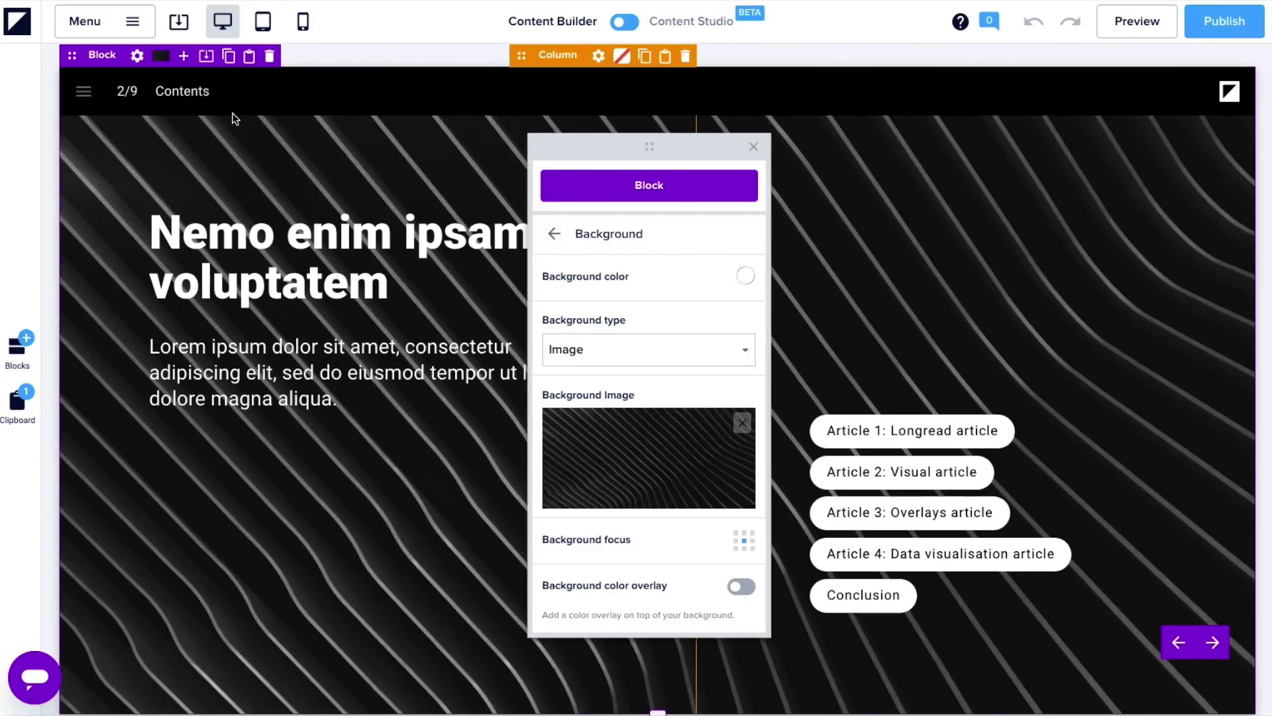
pyautogui.click(742, 422)
pyautogui.click(746, 276)
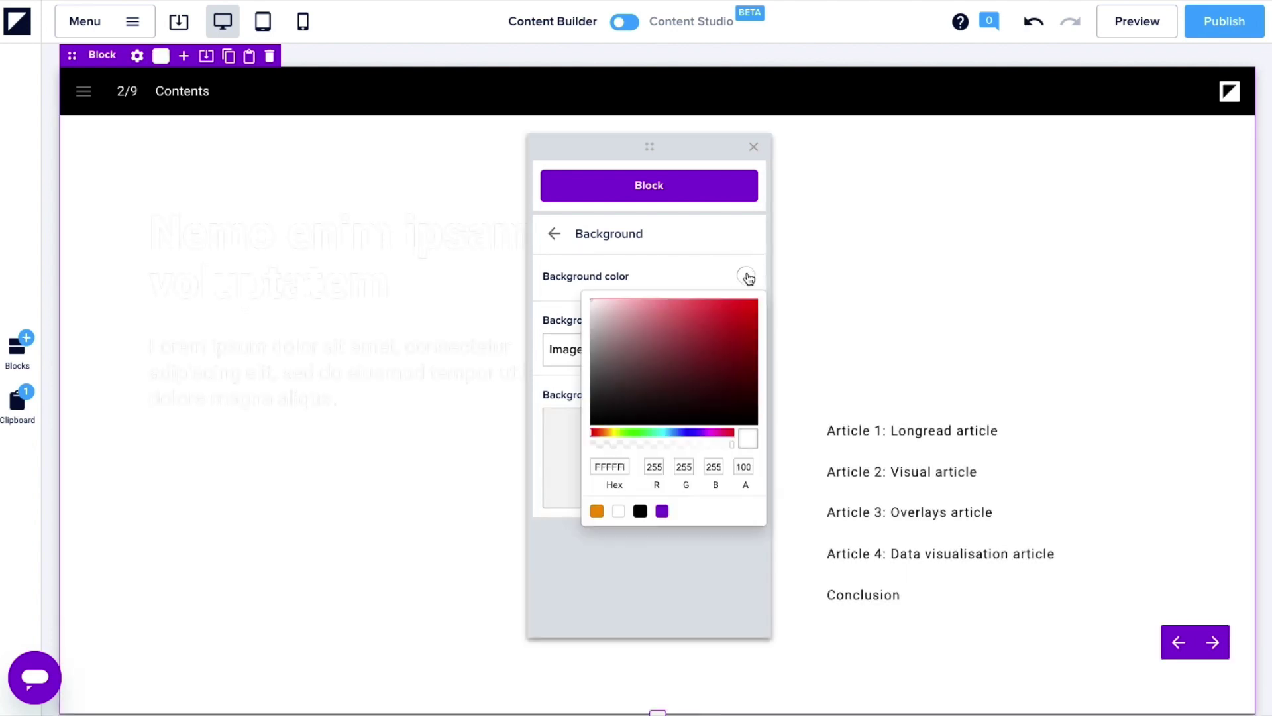
pyautogui.click(661, 513)
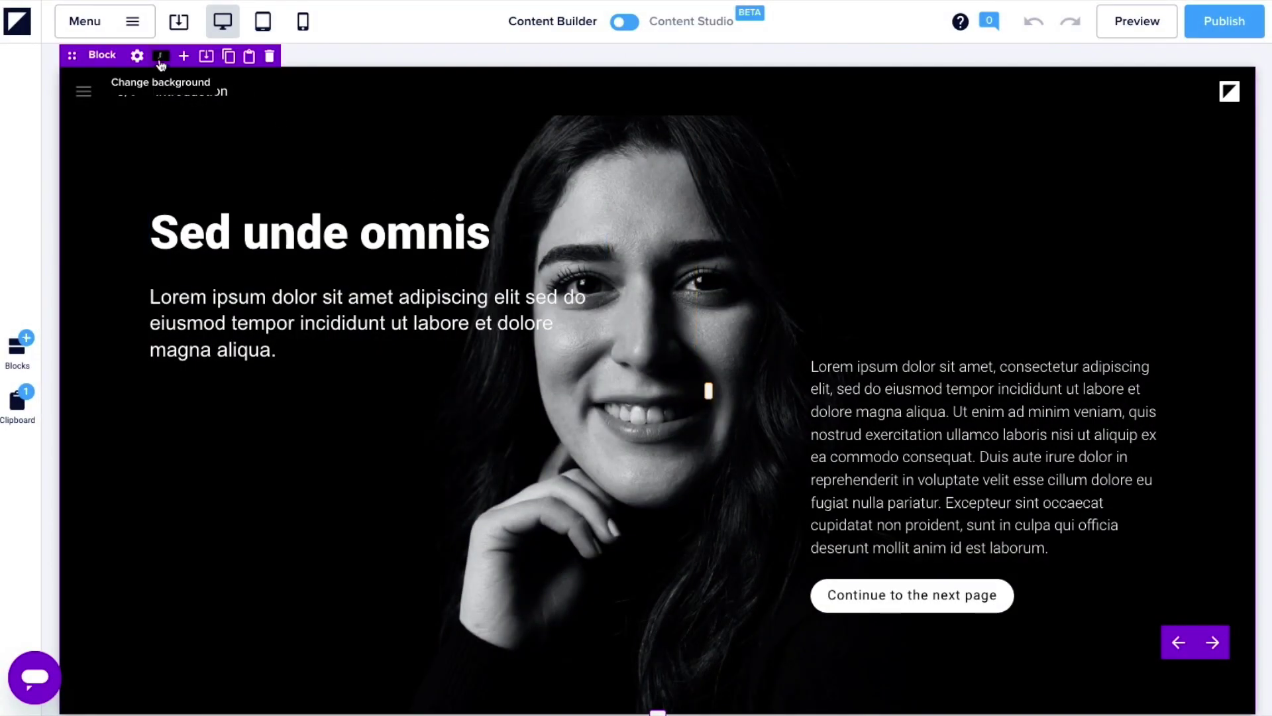
# Step: Set the Introduction block background to the red wavy-lines Unsplash photo from a 'Backgrounds' search
pyautogui.click(160, 57)
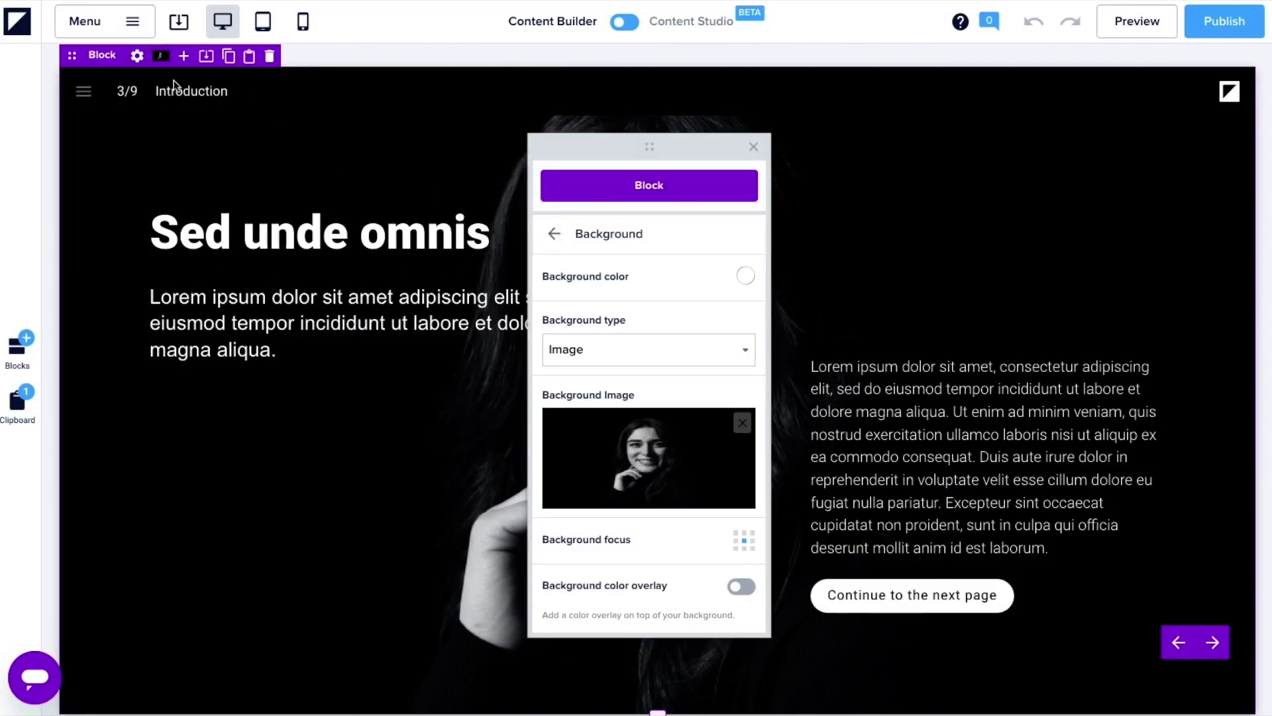
pyautogui.click(646, 456)
pyautogui.click(61, 237)
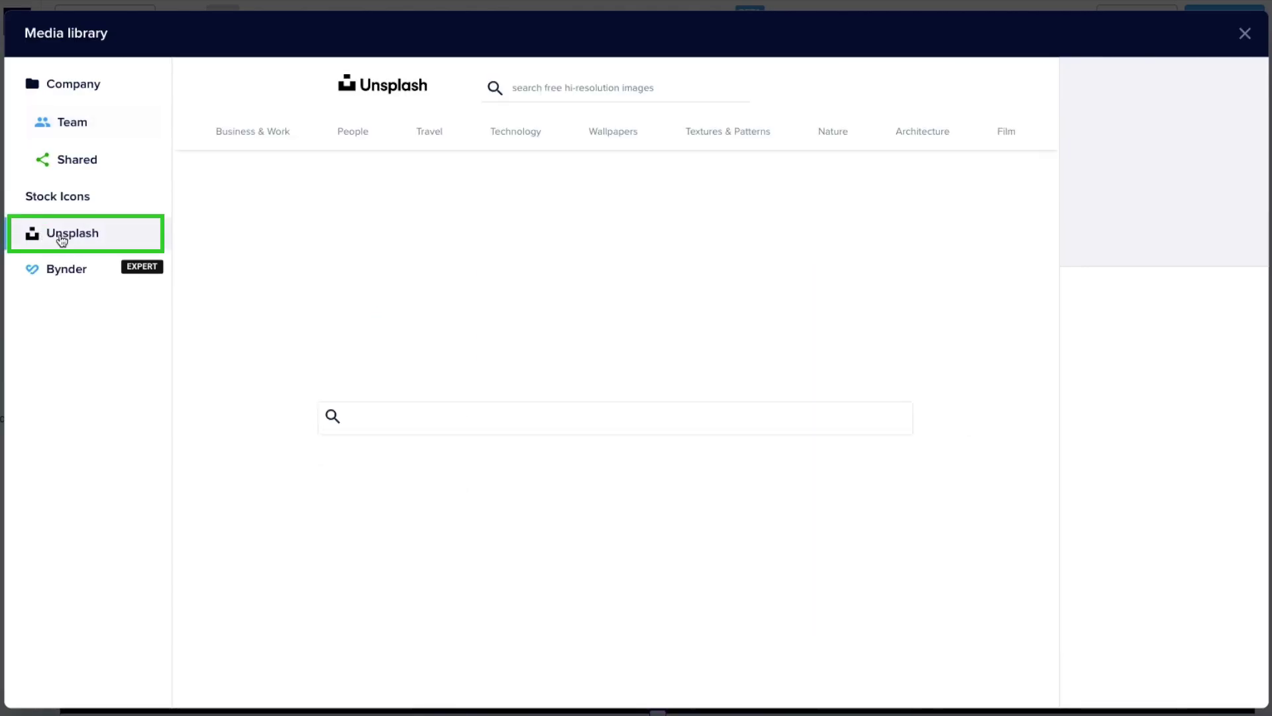
pyautogui.click(568, 86)
pyautogui.write('Ba')
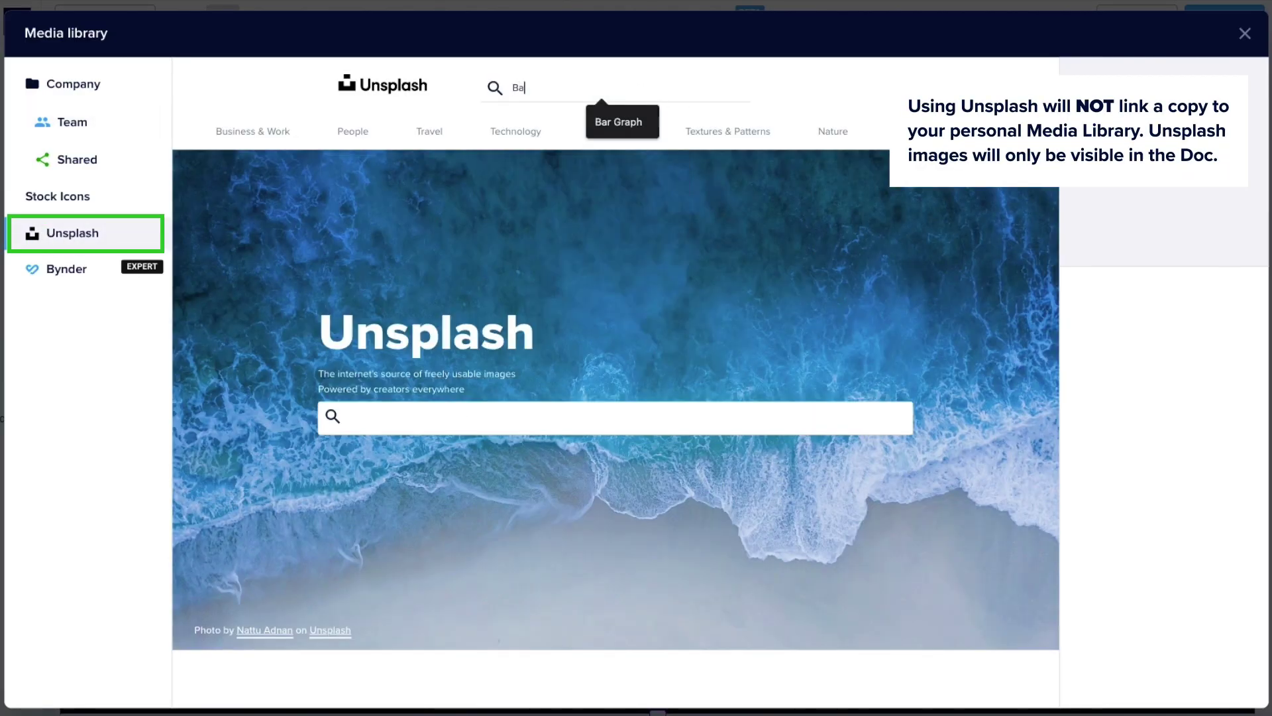
pyautogui.write('ckgrounds')
pyautogui.press('Return')
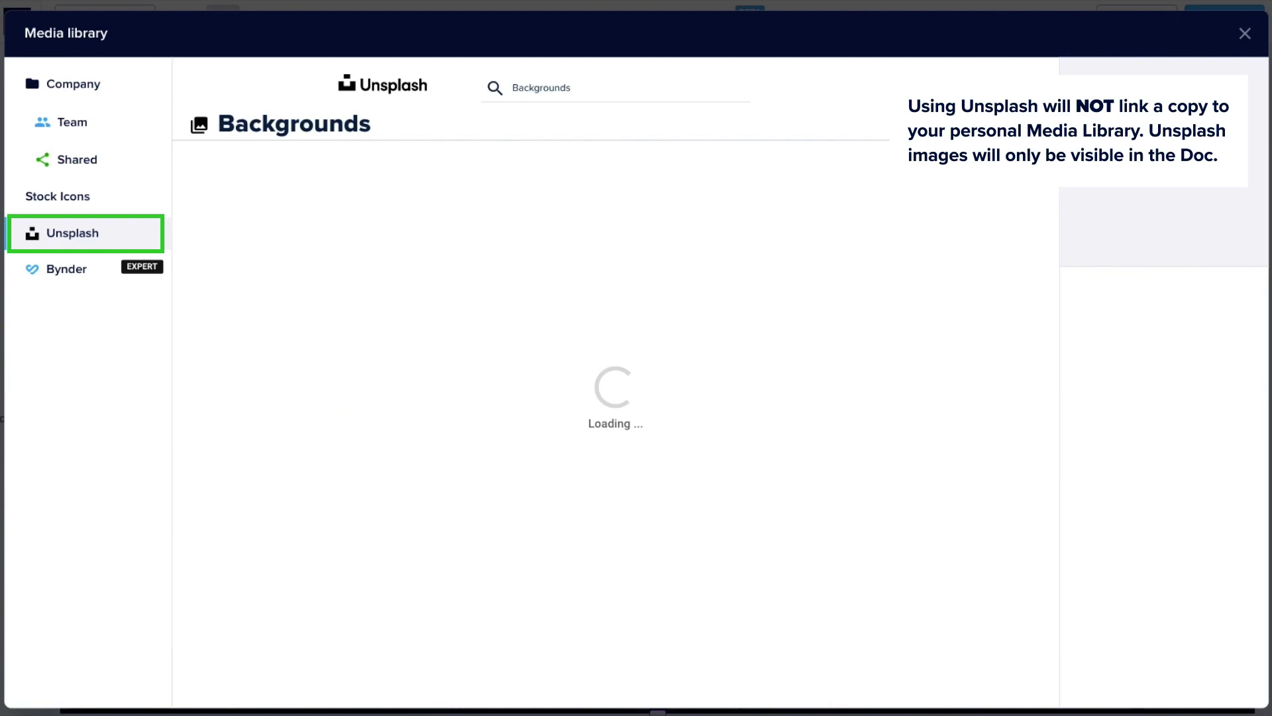
pyautogui.click(570, 477)
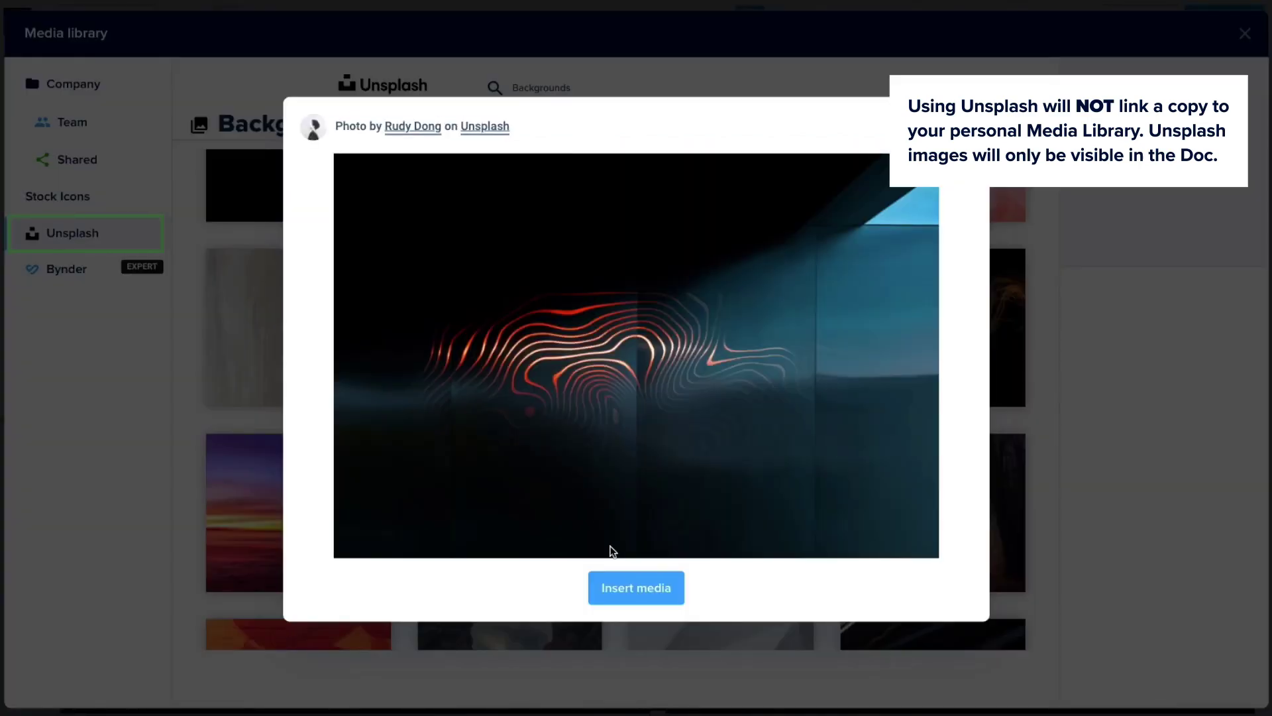
pyautogui.click(648, 588)
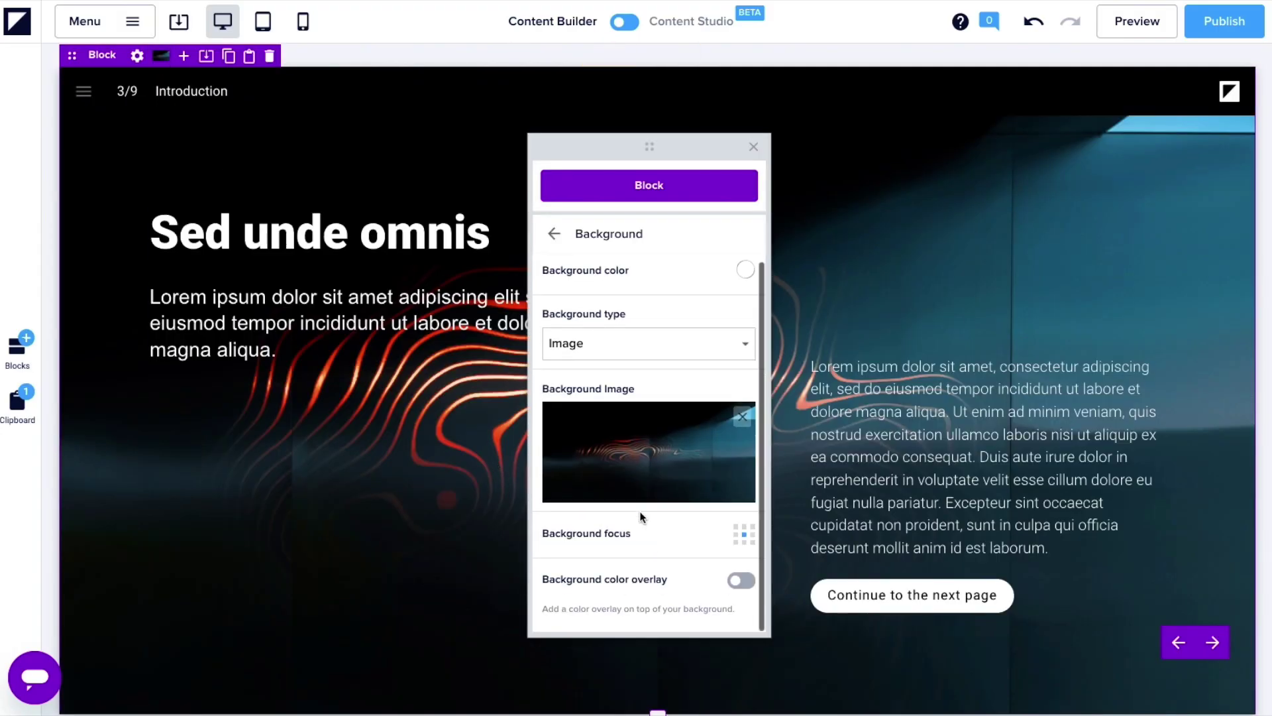
# Step: Enable a background colour overlay at about 82% opacity
pyautogui.click(740, 582)
pyautogui.scroll(-1, 740, 587)
pyautogui.click(745, 606)
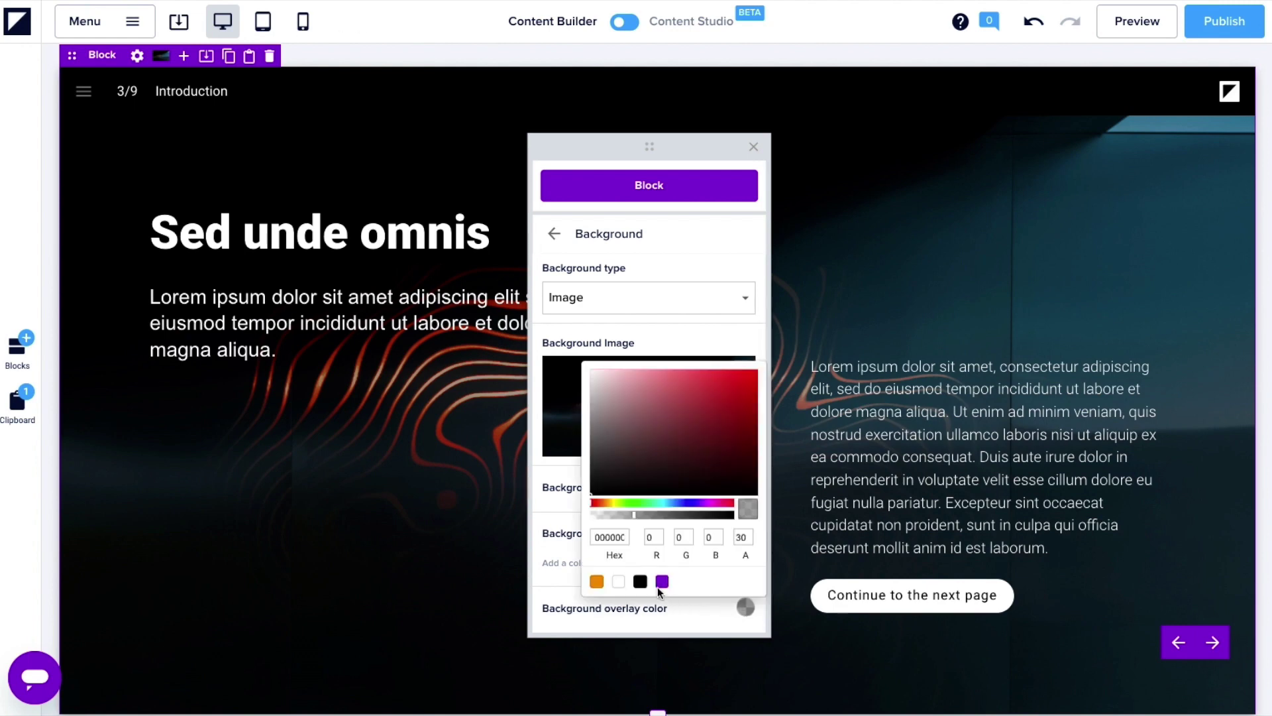
pyautogui.click(596, 581)
pyautogui.doubleClick(742, 537)
pyautogui.moveTo(730, 515); pyautogui.dragTo(707, 521)
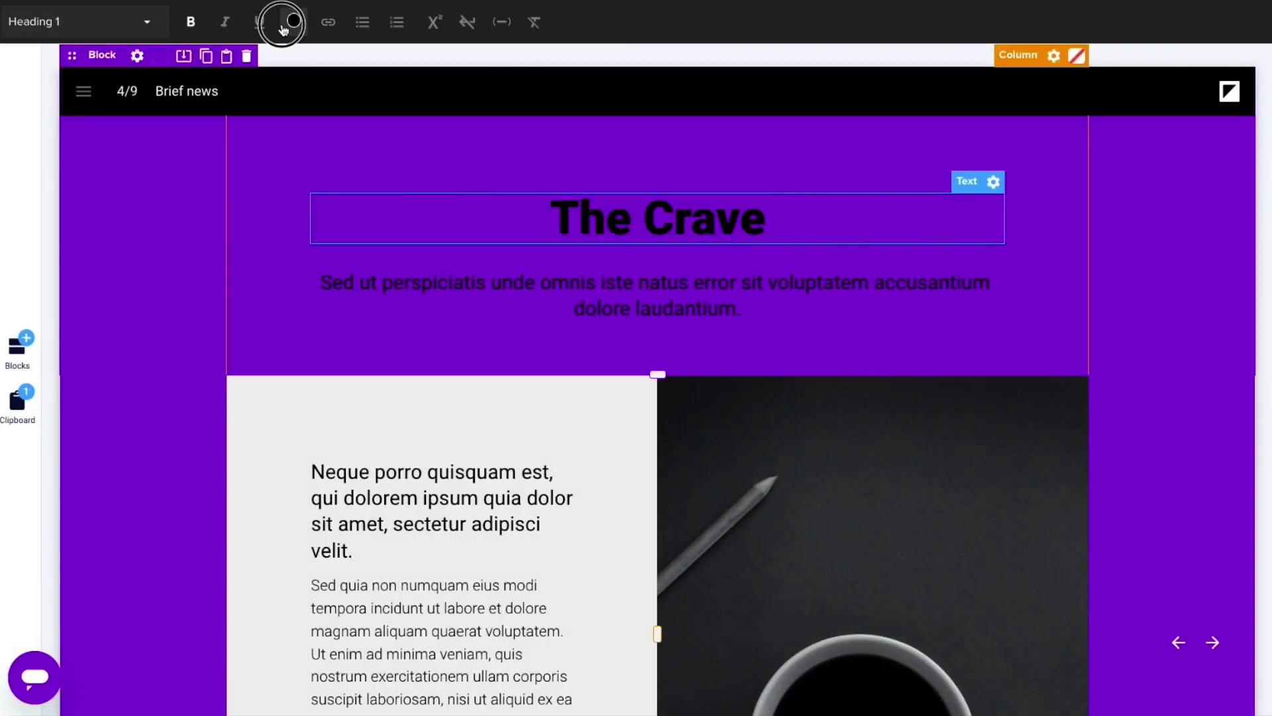
# Step: Make The Crave heading and its subtitle white
pyautogui.click(294, 22)
pyautogui.click(319, 124)
pyautogui.tripleClick(540, 276)
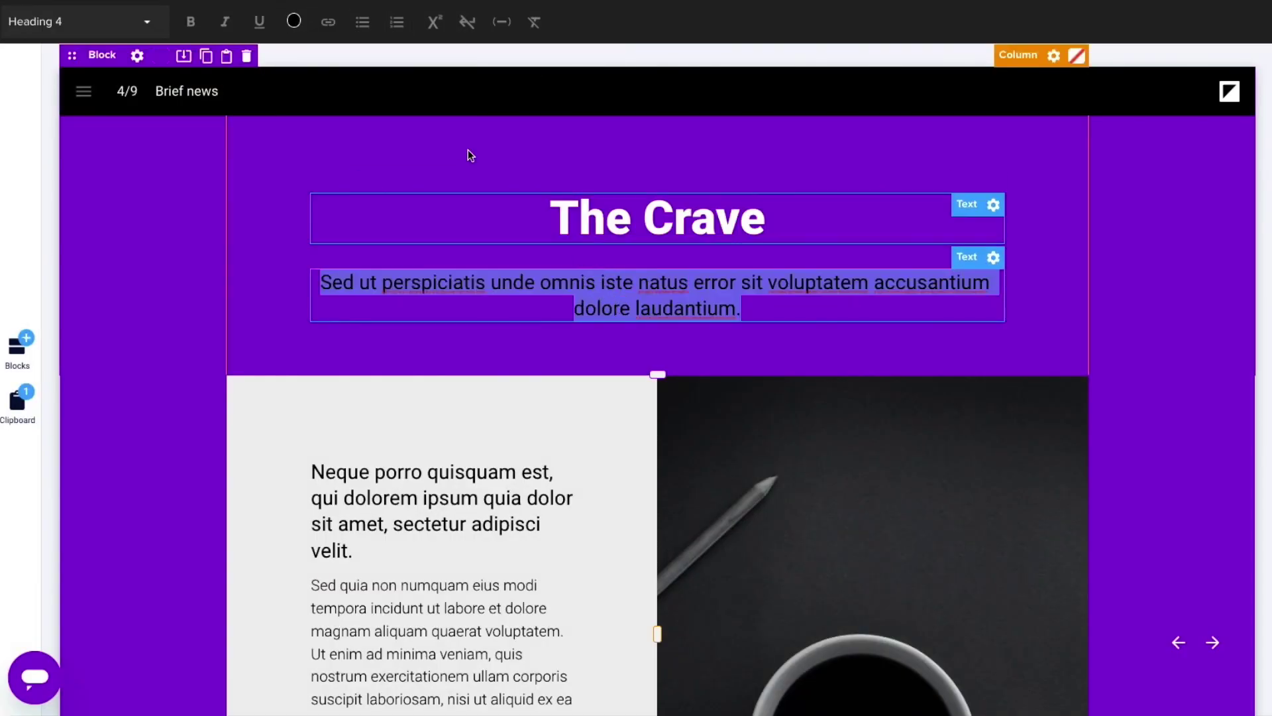
pyautogui.click(293, 22)
pyautogui.click(317, 122)
# Step: Paste the '5 creative ways to recycle your content' article over the lower column placeholder
pyautogui.click(177, 217)
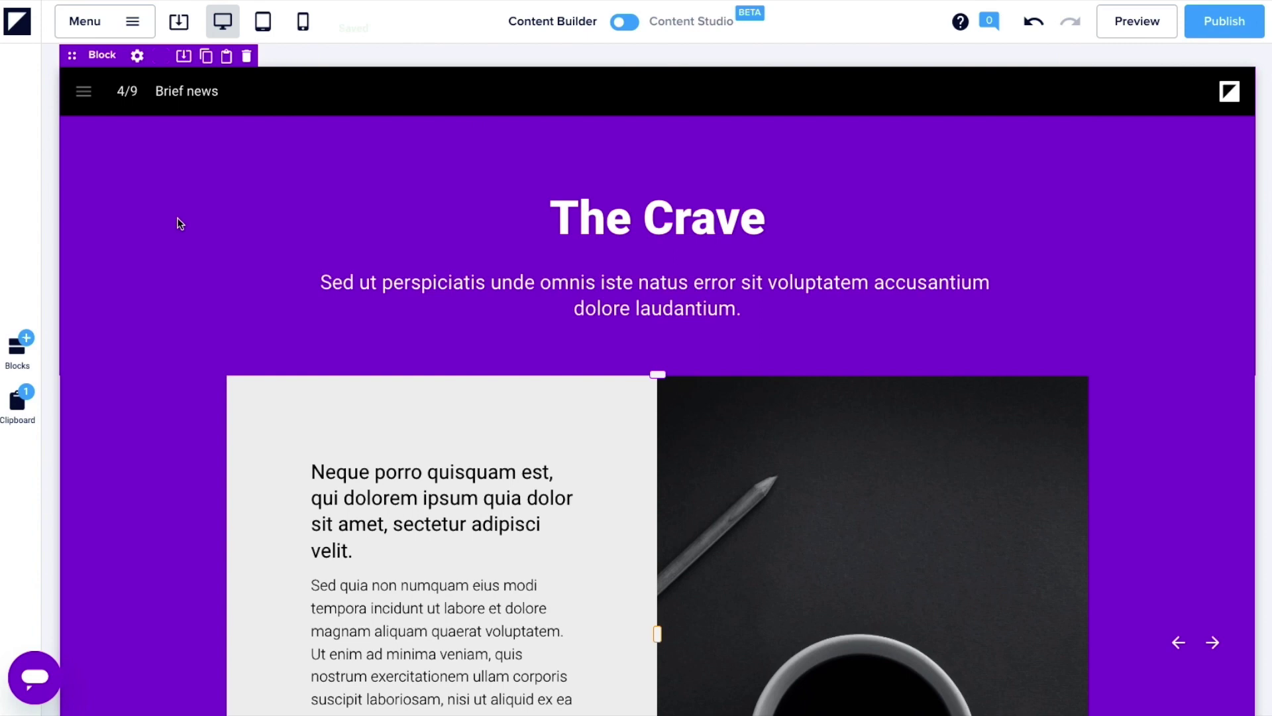
pyautogui.scroll(-3, 229, 292)
pyautogui.moveTo(355, 323); pyautogui.dragTo(305, 245)
pyautogui.write('5 creative ways to recycle your content')
pyautogui.press('Escape')
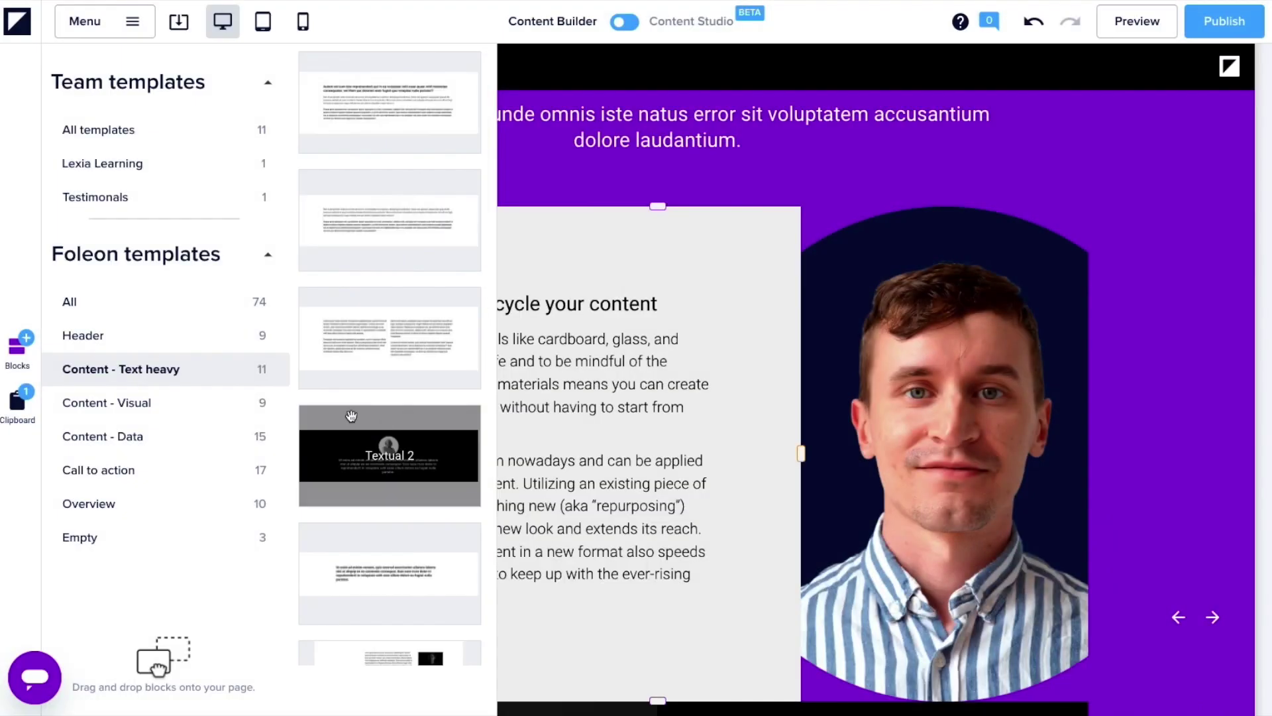
# Step: Add a Textual 2 block below the title area
pyautogui.scroll(-1, 387, 425)
pyautogui.scroll(-3, 387, 425)
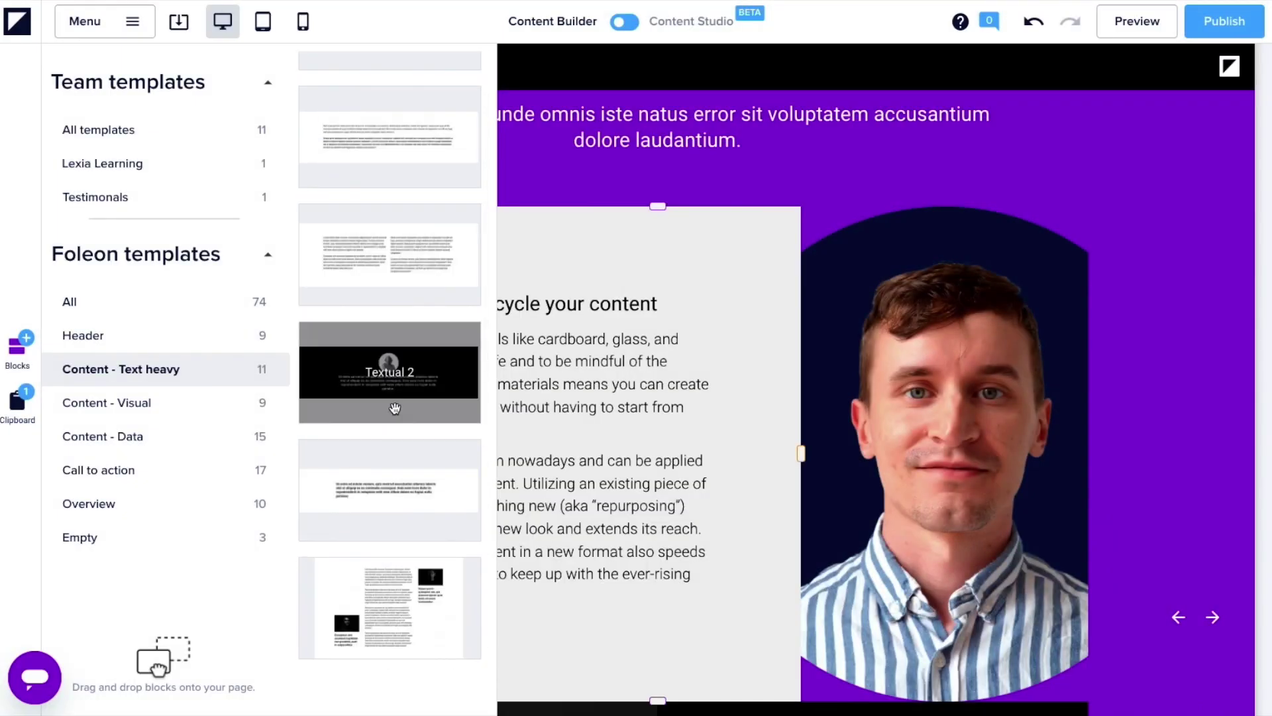
pyautogui.moveTo(390, 407); pyautogui.dragTo(591, 308)
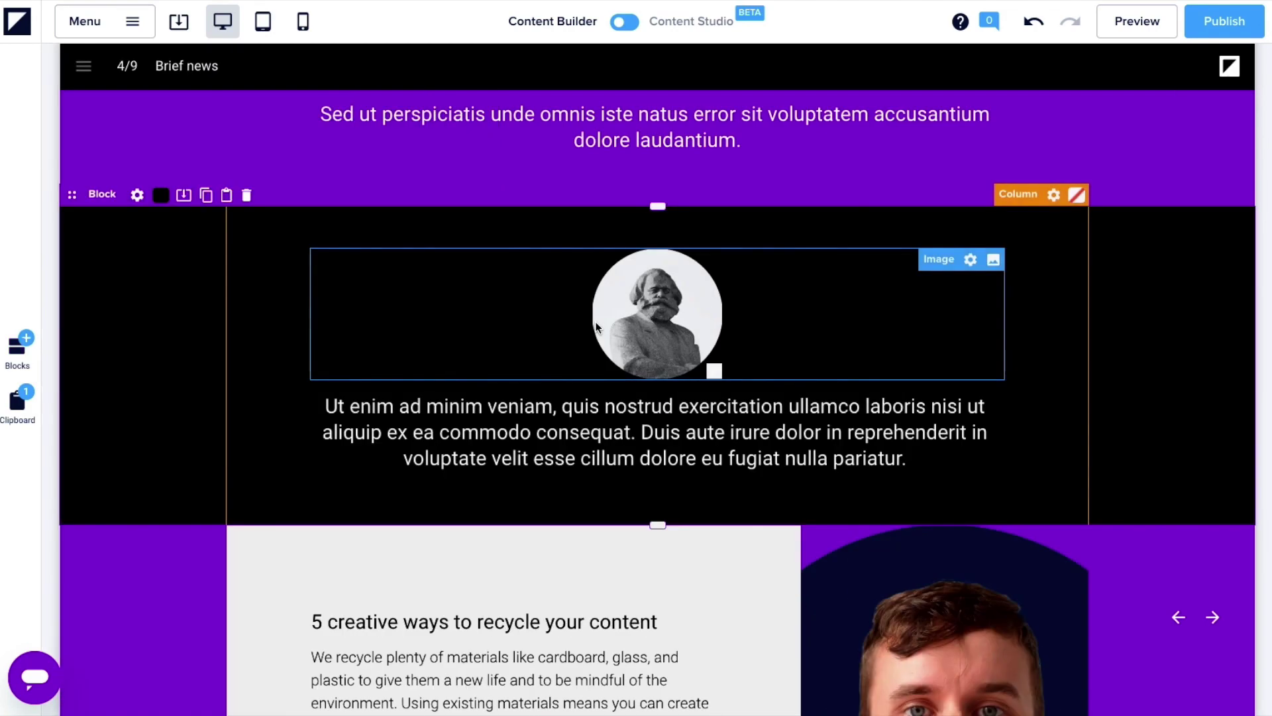
pyautogui.click(991, 259)
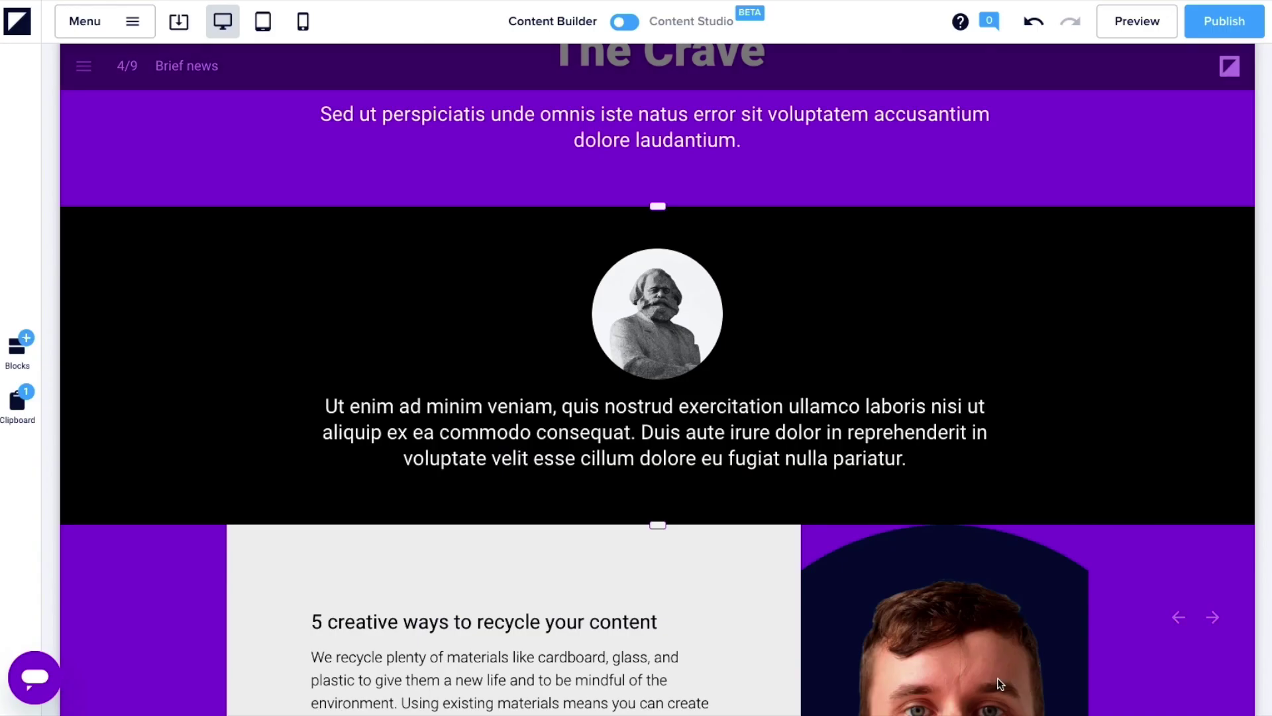
# Step: Give the new block a purple background and its column a white background
pyautogui.click(138, 195)
pyautogui.click(746, 274)
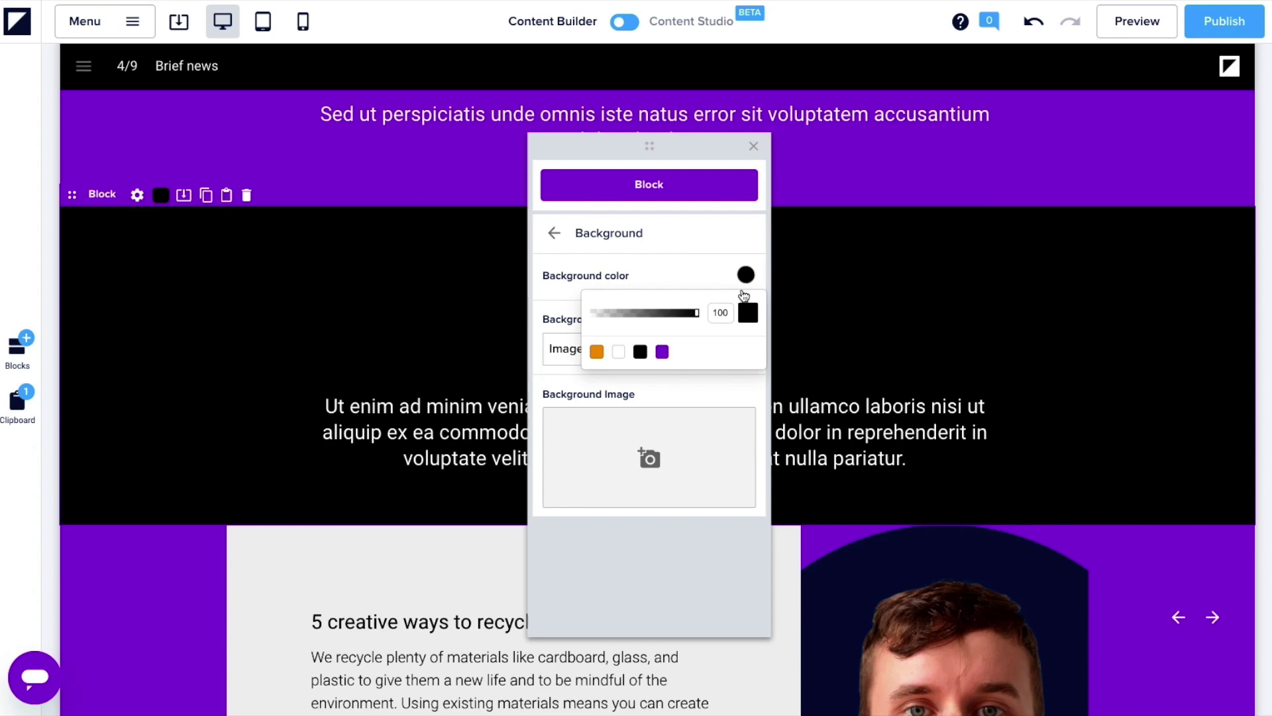
pyautogui.click(662, 351)
pyautogui.click(999, 222)
pyautogui.click(745, 274)
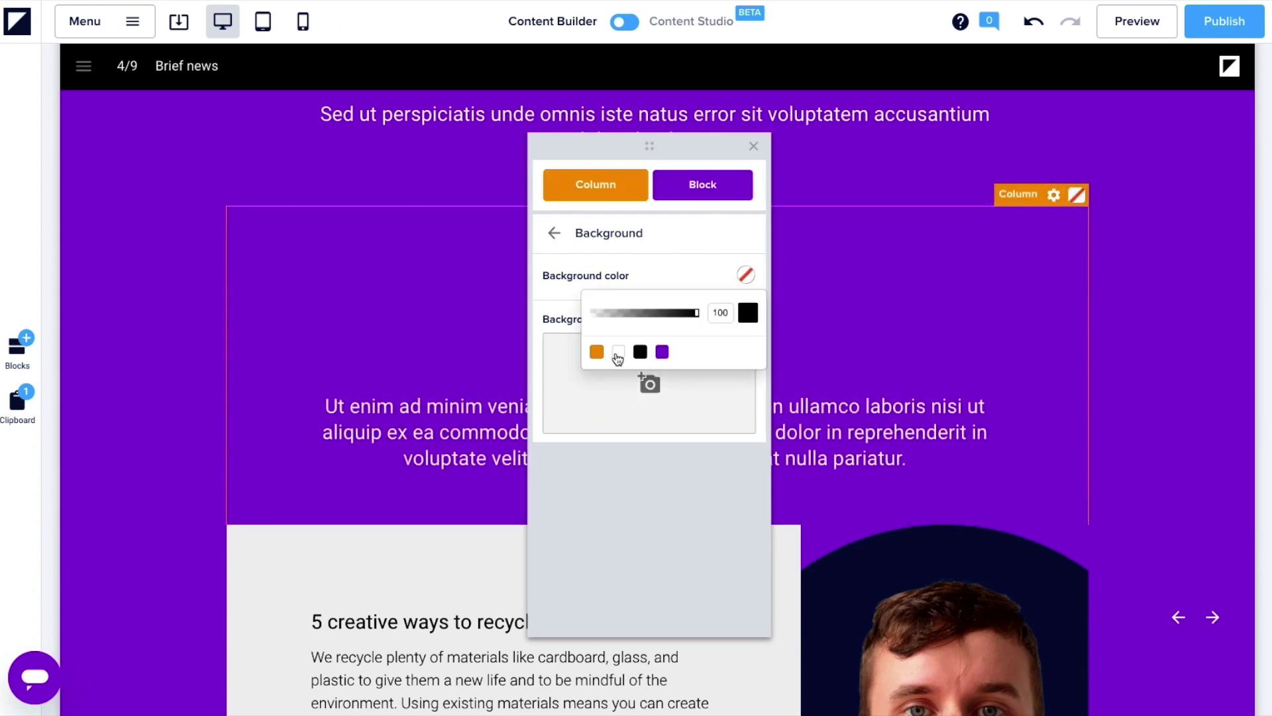
pyautogui.click(619, 351)
pyautogui.click(756, 147)
# Step: Replace the placeholder paragraph with the pasted recycling heading and two paragraphs
pyautogui.click(648, 551)
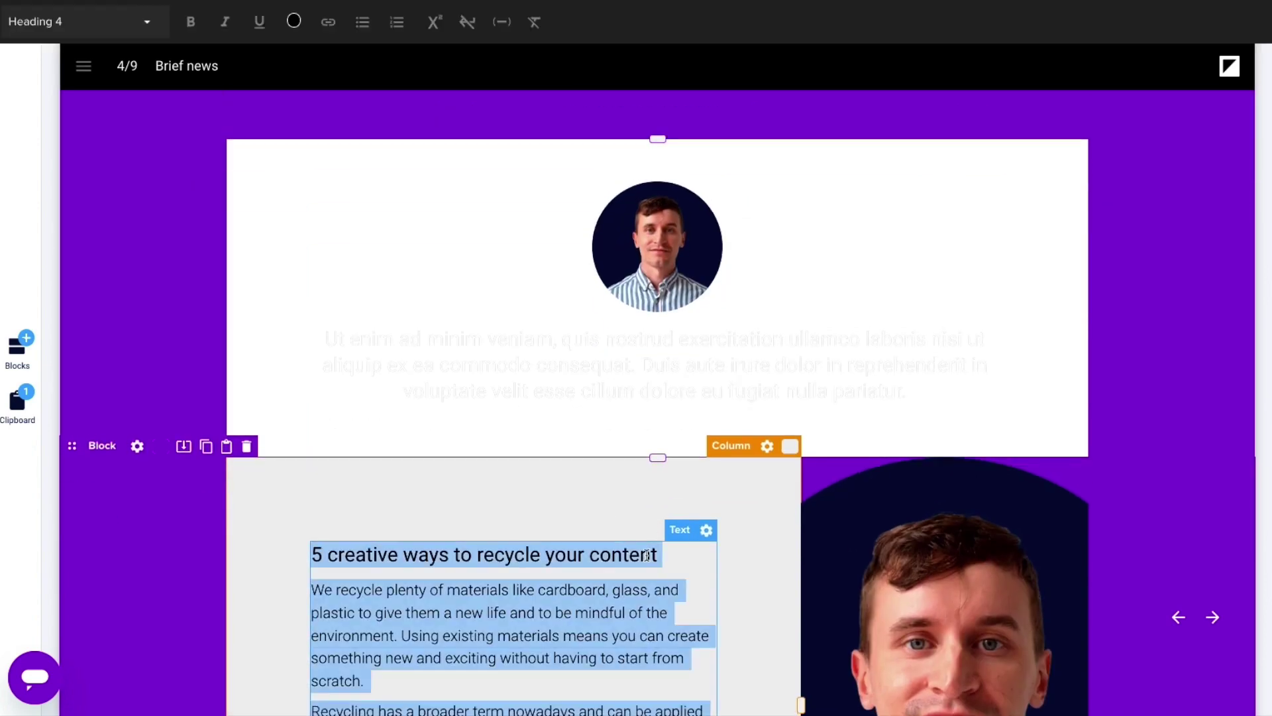
pyautogui.doubleClick(787, 352)
pyautogui.hotkey('ctrl', 'a')
pyautogui.write('5 creative ways to recycle your content We recycle plenty of materials like cardboard, glass, and plastic to give them a new life and to be mindful of the environment. Using existing materials means you can create something new and exciting without having to start from scratch. Recycling has a broader term nowadays and can be applied in many ways, like with content. Utilizing an existing piece of content as a base for something new (aka "repurposing") gives your old(er) content a new look and extends its reach. Wrapping your existing content in a new format also speeds up your production, helping to keep up with the ever-rising demand for content.')
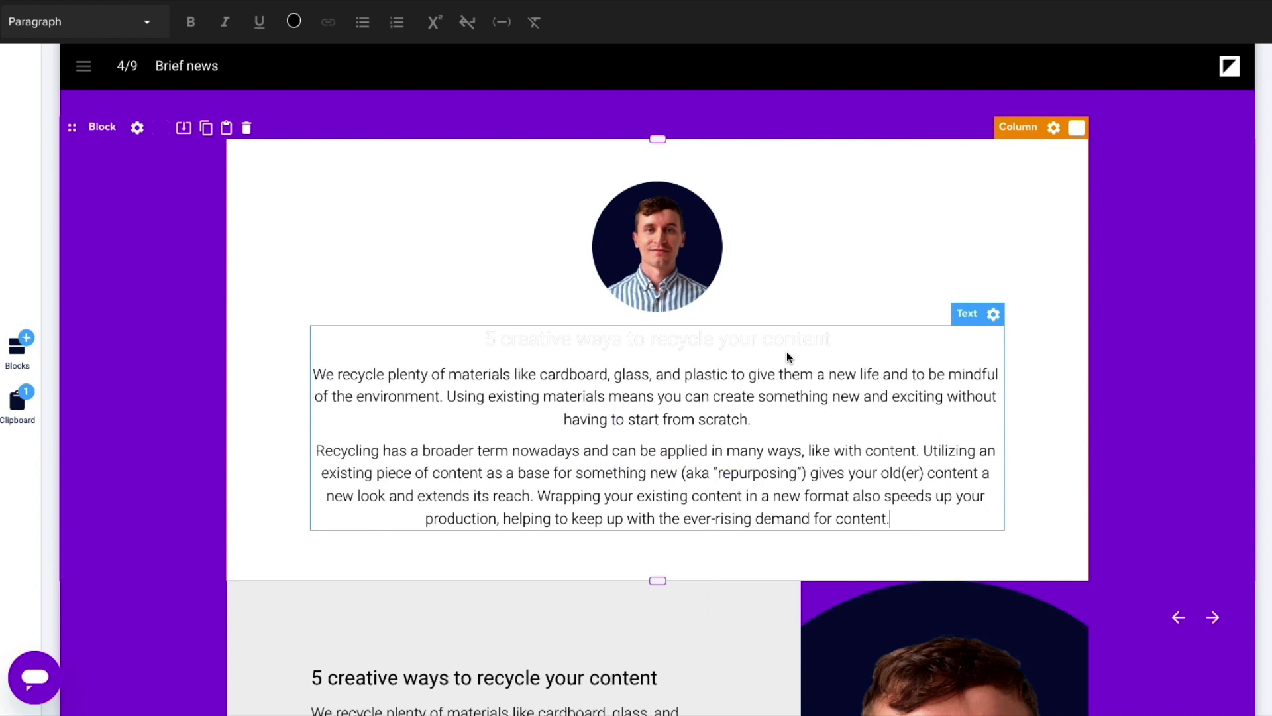
# Step: Make the recycling heading purple and apply a larger heading style
pyautogui.tripleClick(790, 344)
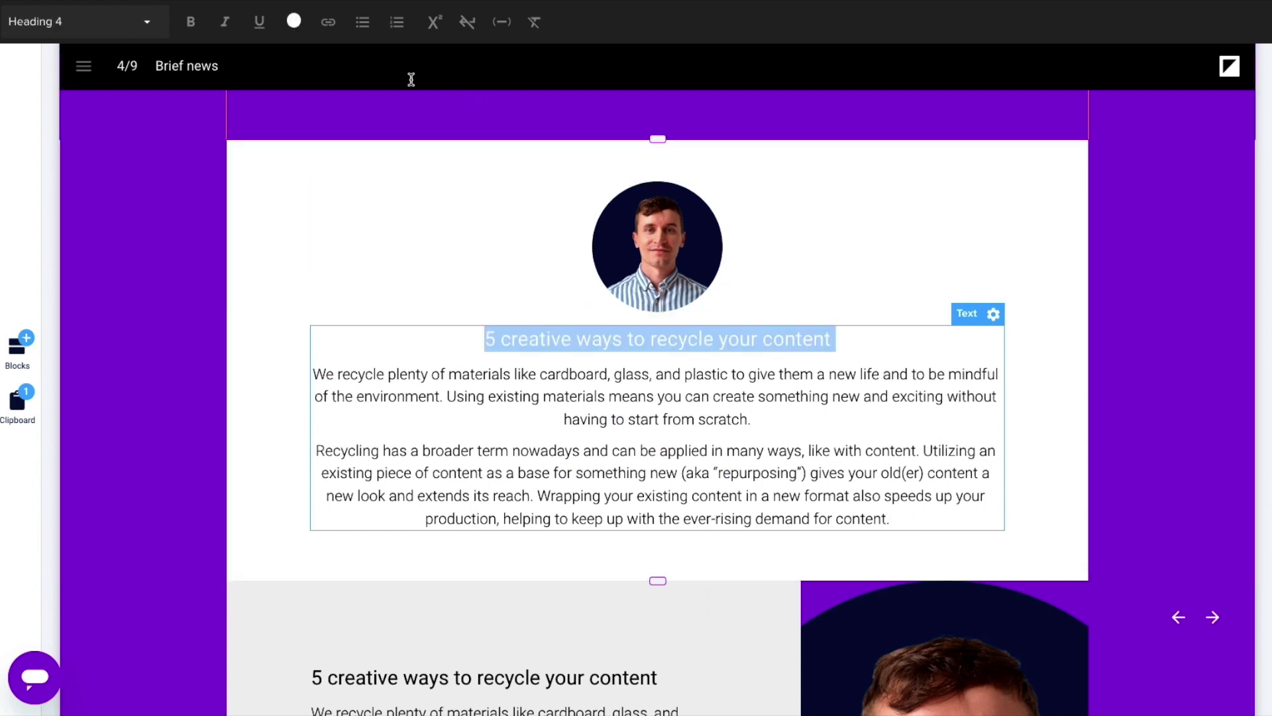
pyautogui.click(293, 22)
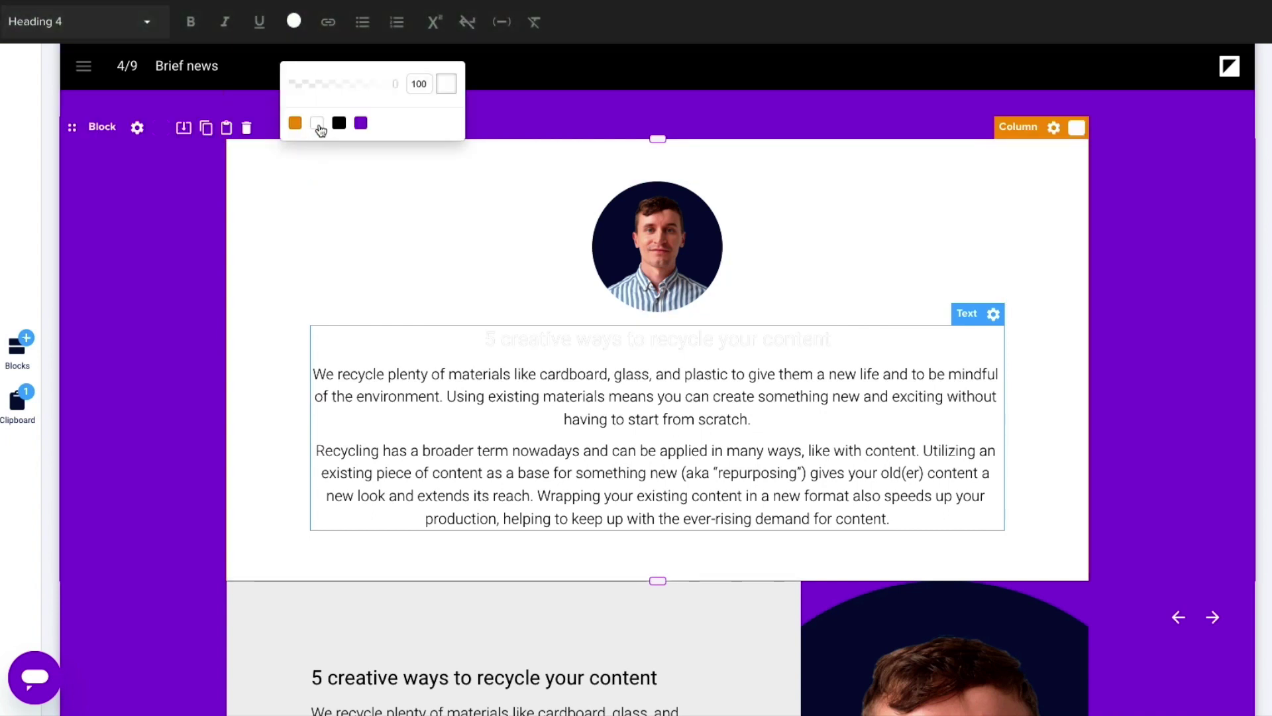
pyautogui.click(361, 123)
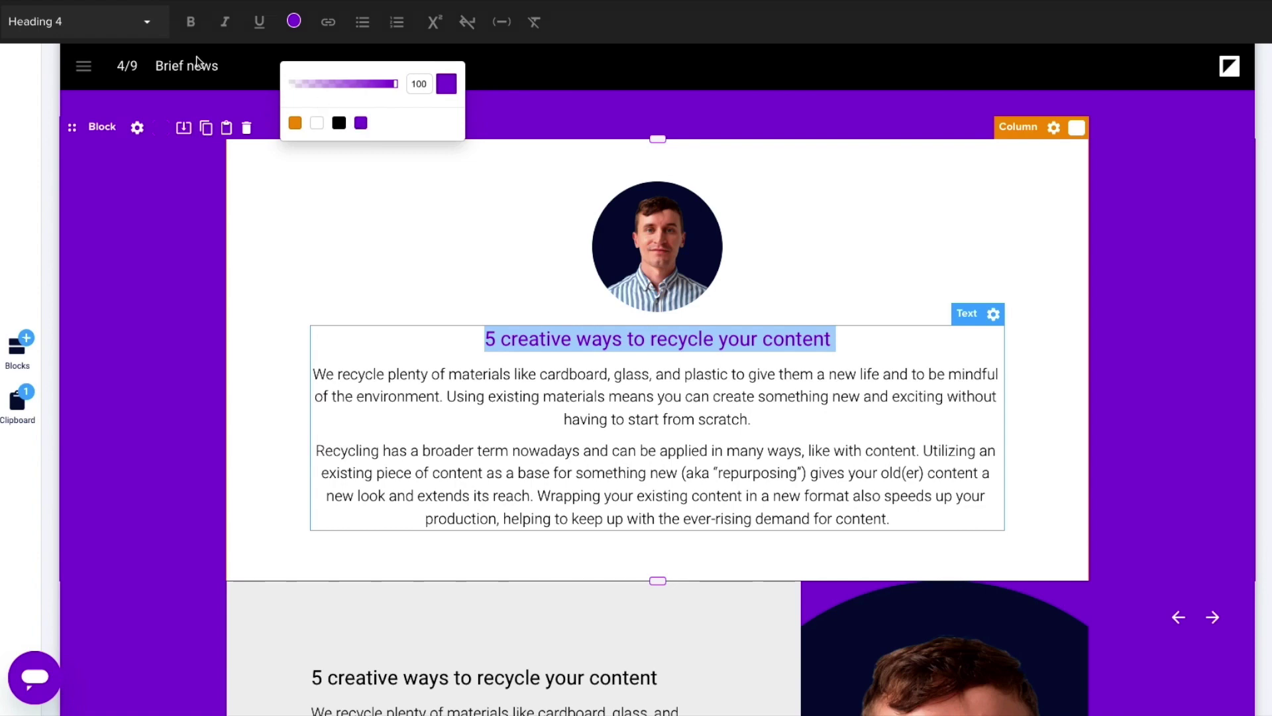
pyautogui.click(142, 30)
pyautogui.click(39, 125)
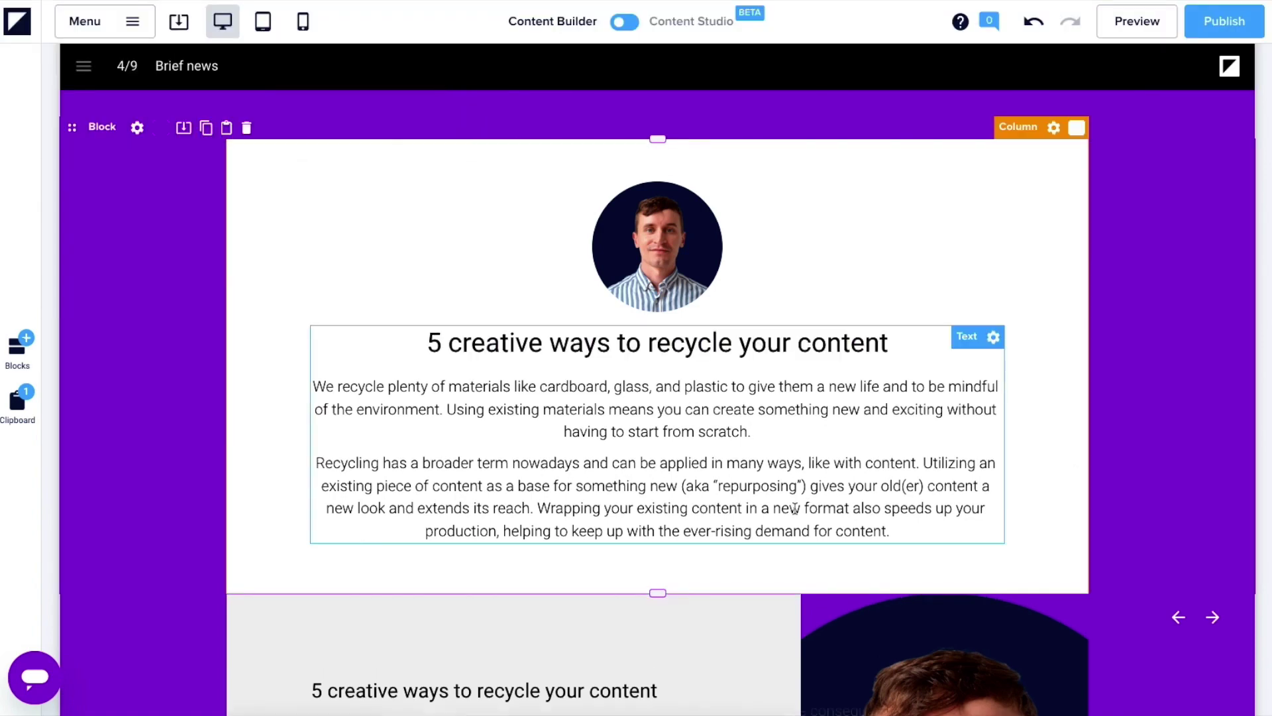
pyautogui.scroll(-7, 617, 426)
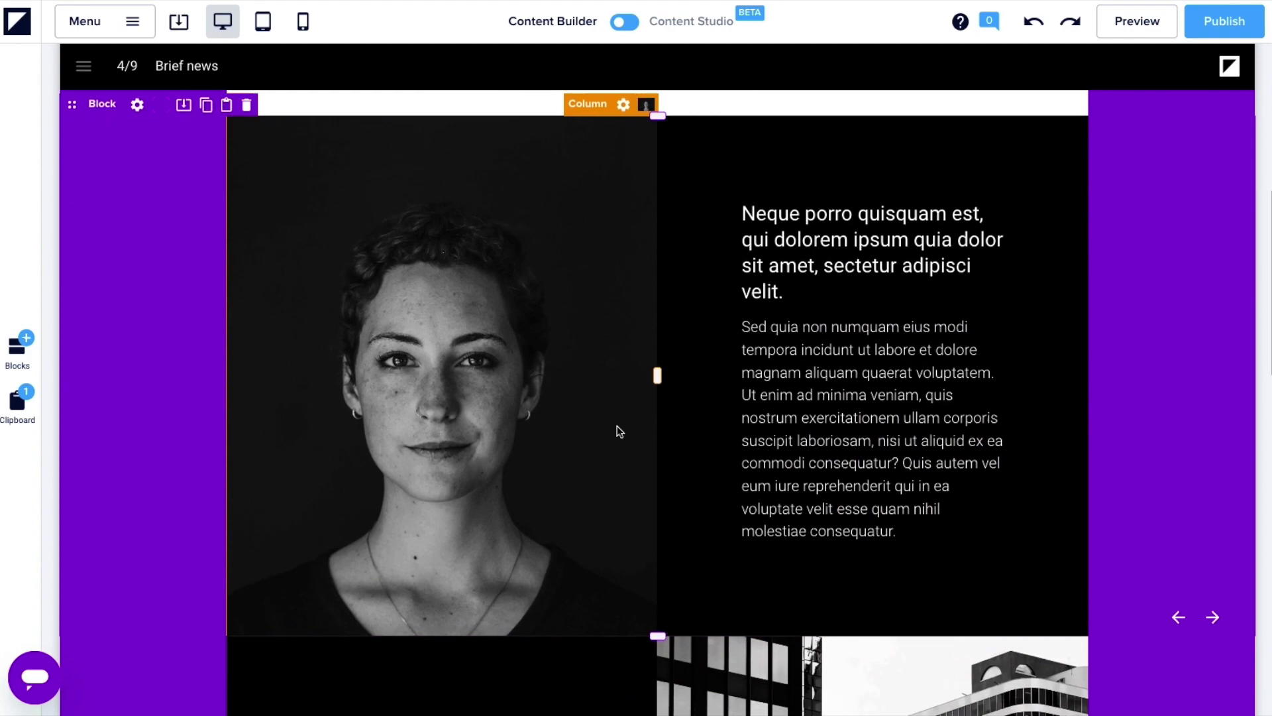
# Step: Swap the portrait column's background for the puzzle illustration
pyautogui.click(646, 104)
pyautogui.click(656, 372)
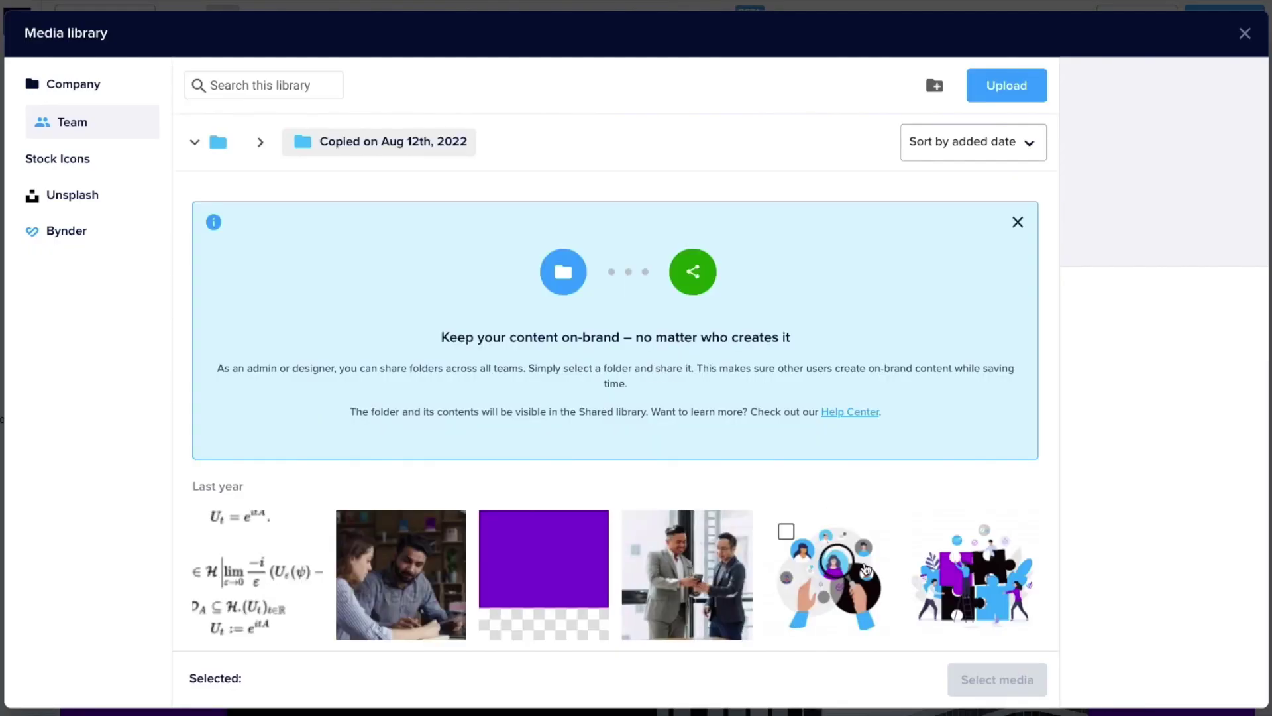
pyautogui.click(972, 578)
pyautogui.click(997, 680)
pyautogui.scroll(-4, 448, 395)
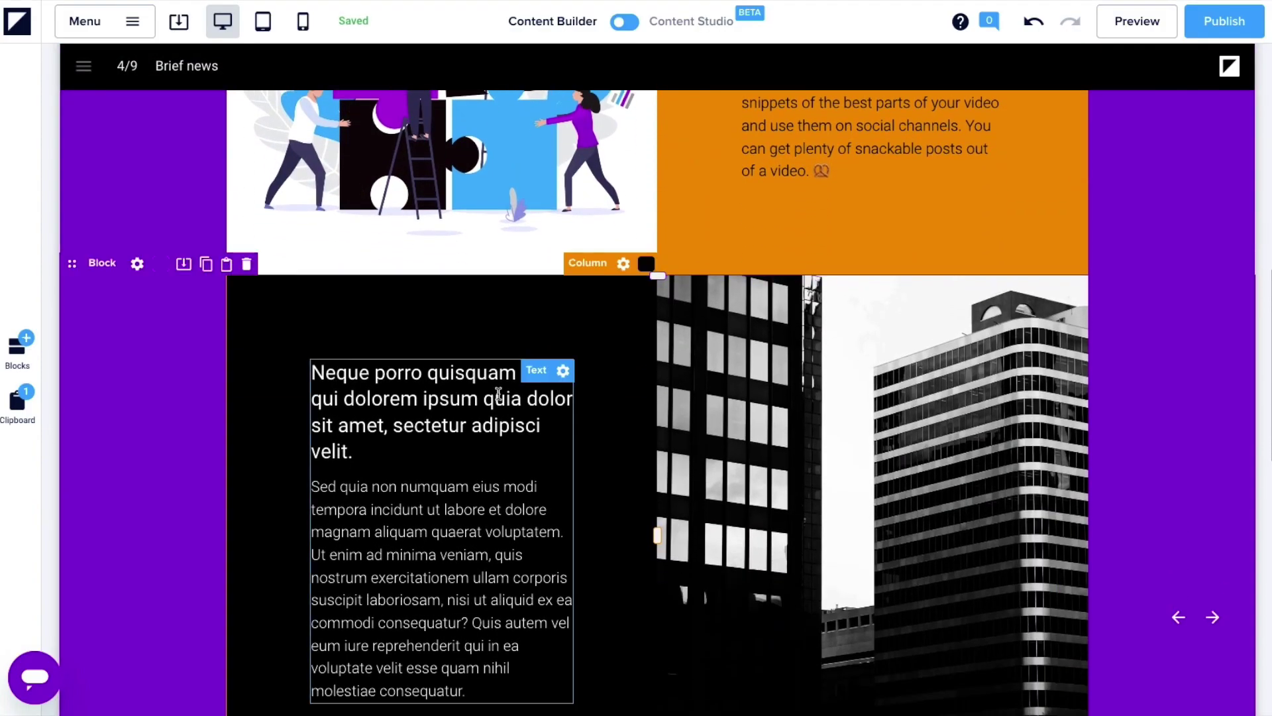
# Step: Set the Spotlight image as the next block's right column background
pyautogui.click(1053, 263)
pyautogui.click(713, 361)
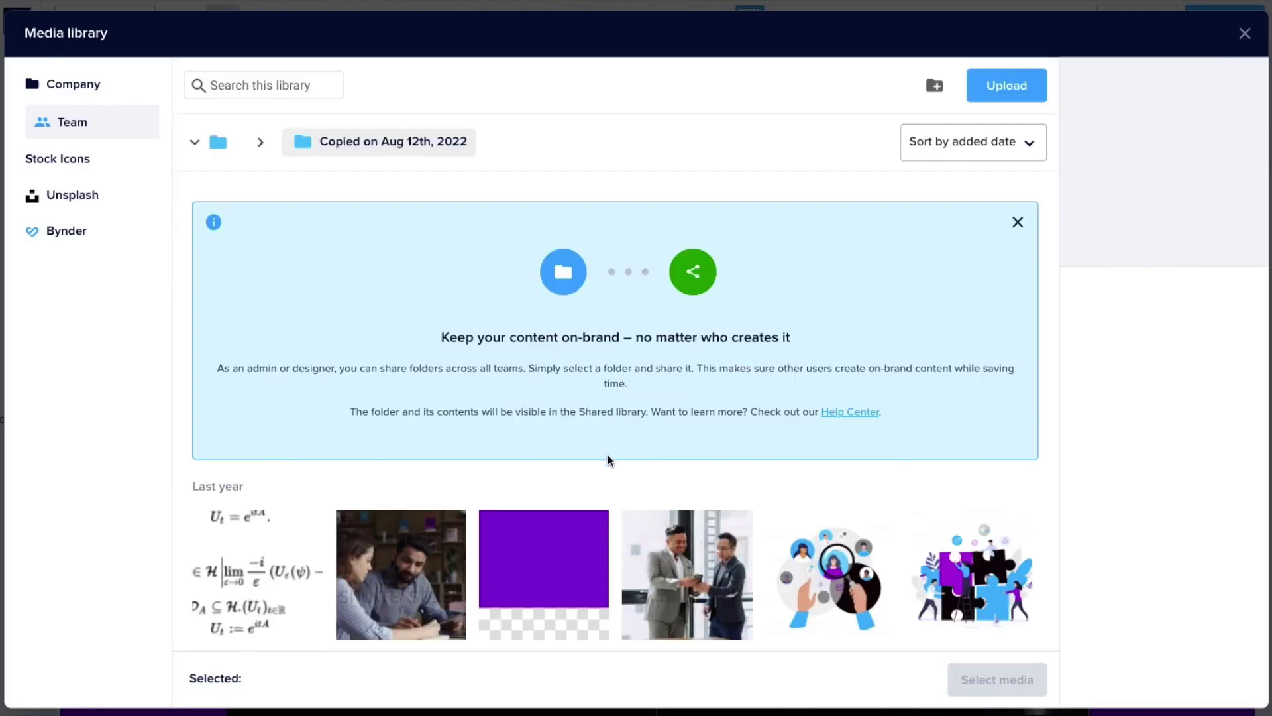
pyautogui.scroll(-2, 609, 458)
pyautogui.click(866, 453)
pyautogui.click(544, 607)
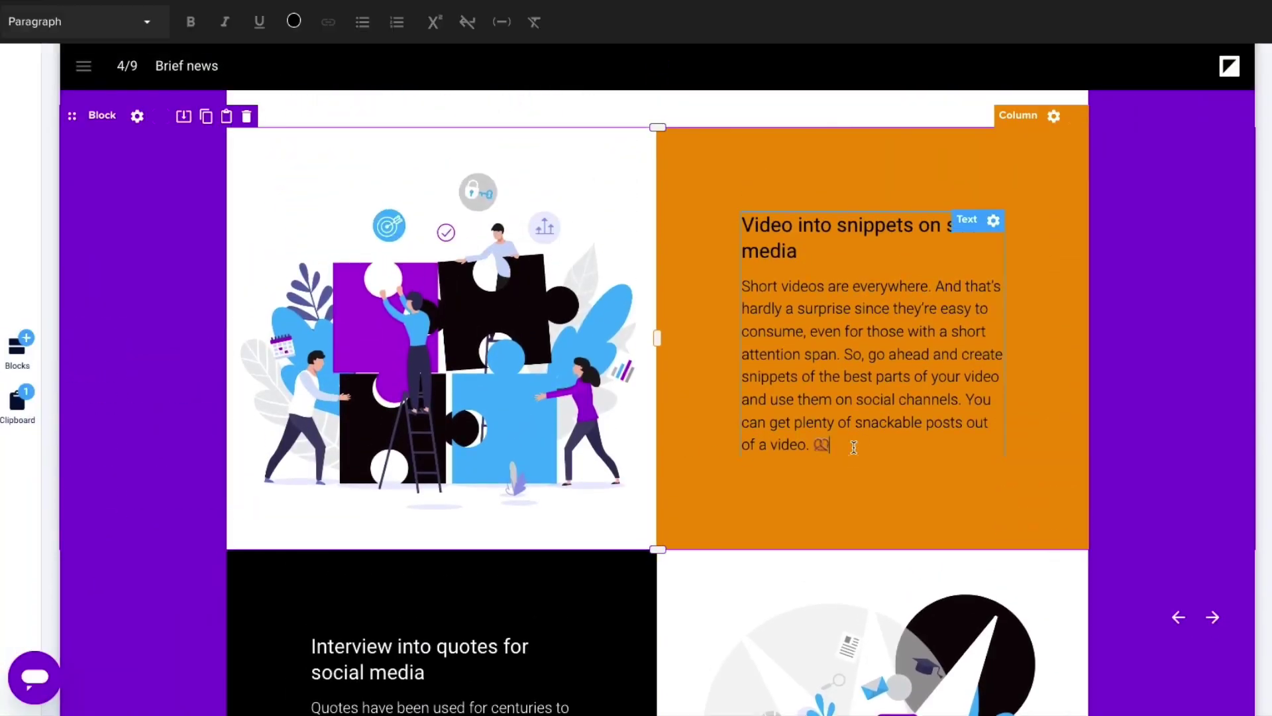
# Step: Add a READ MORE line and link it to a new overlay named About-Videos
pyautogui.press('Return')
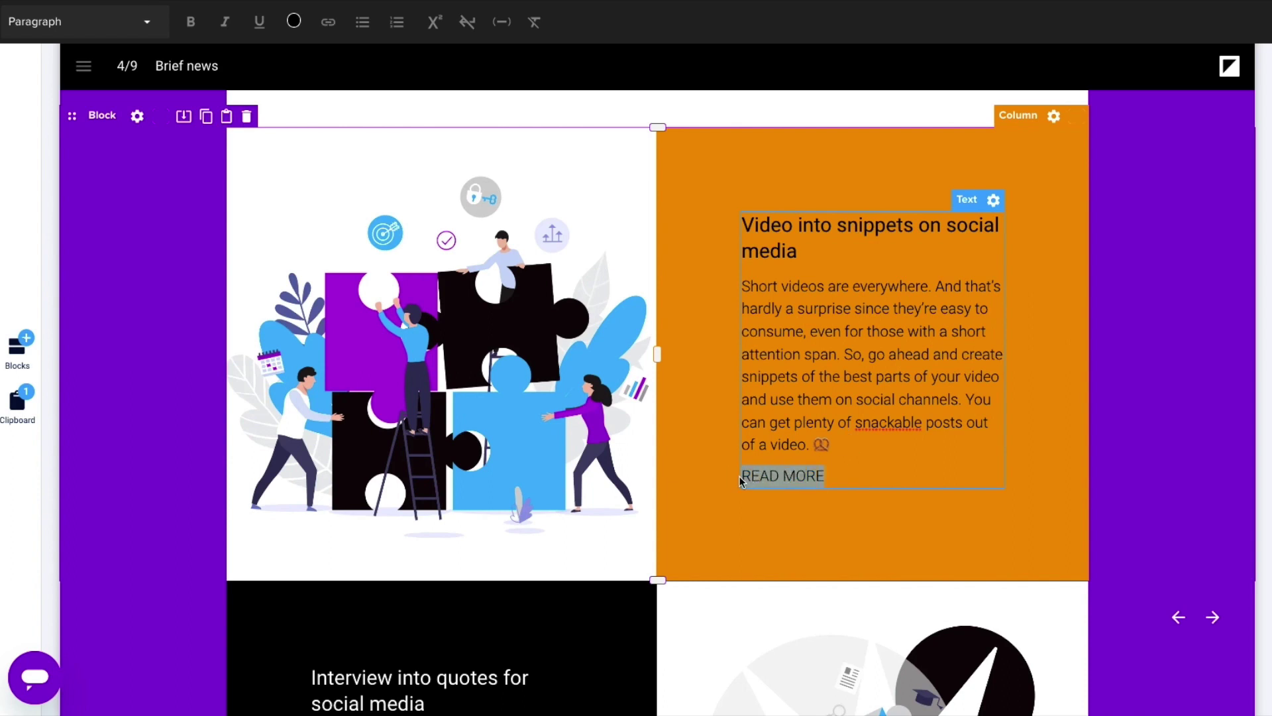
pyautogui.click(333, 25)
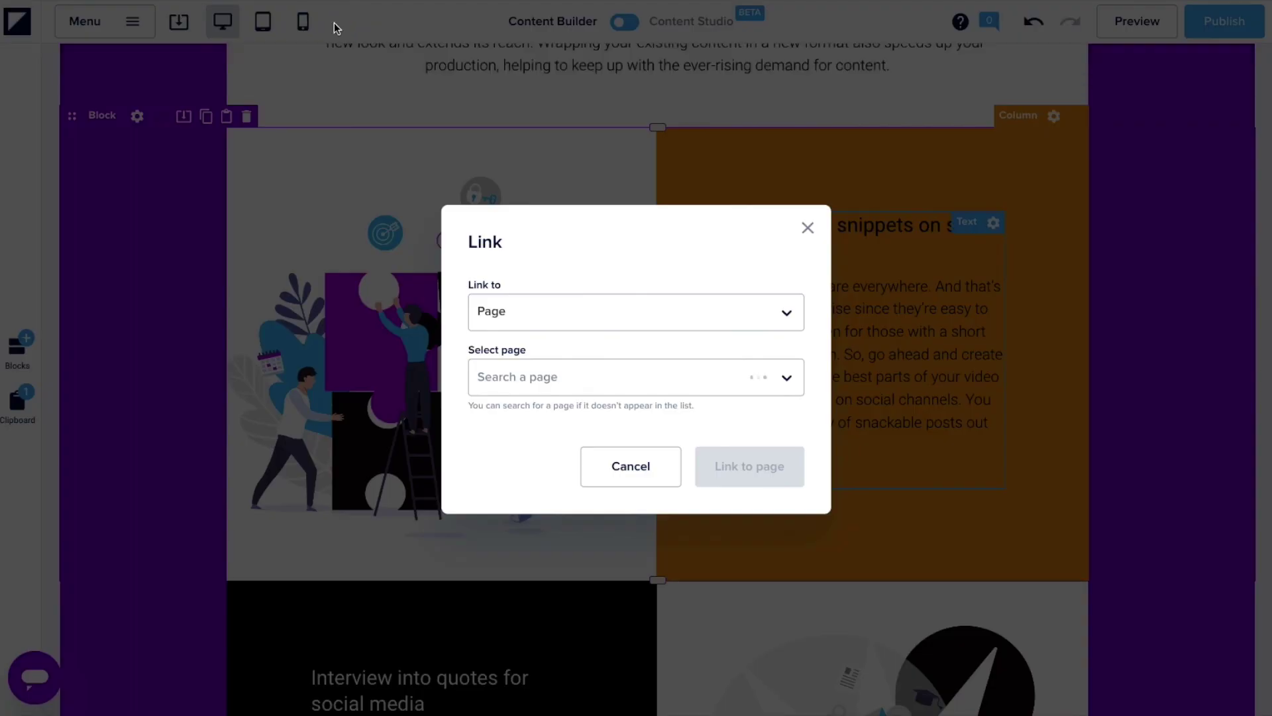
pyautogui.click(546, 324)
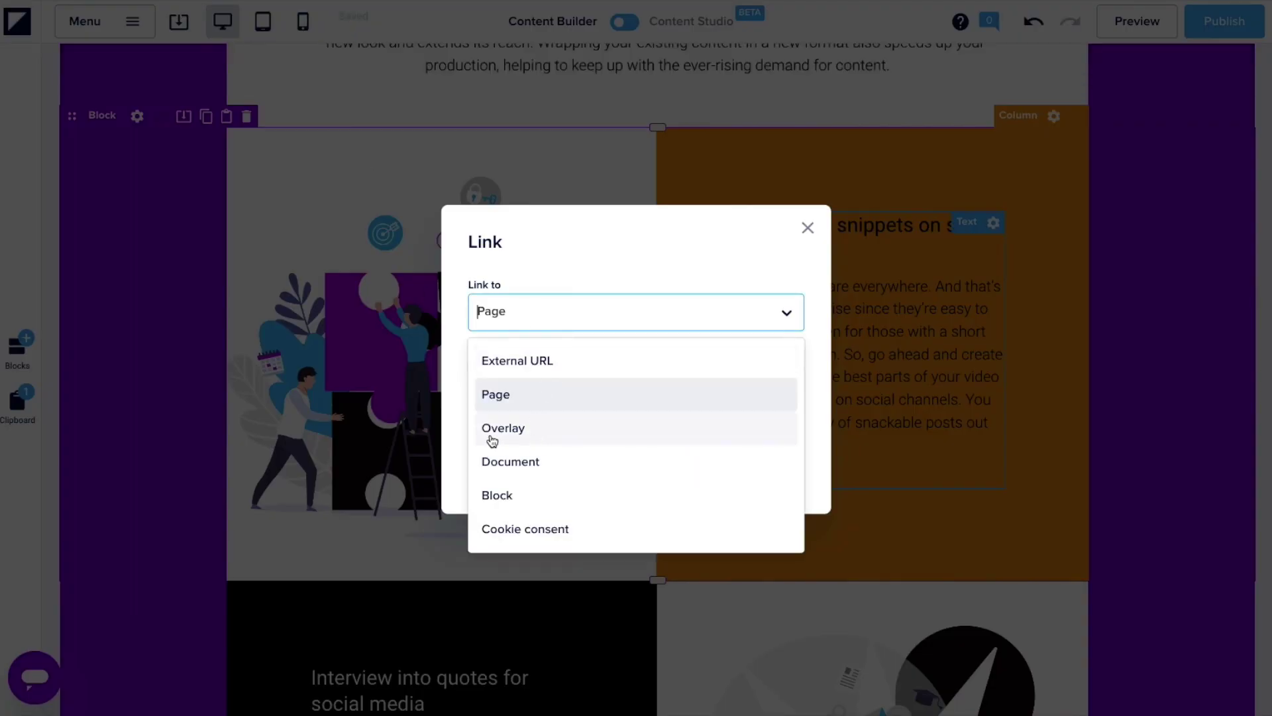
pyautogui.click(520, 434)
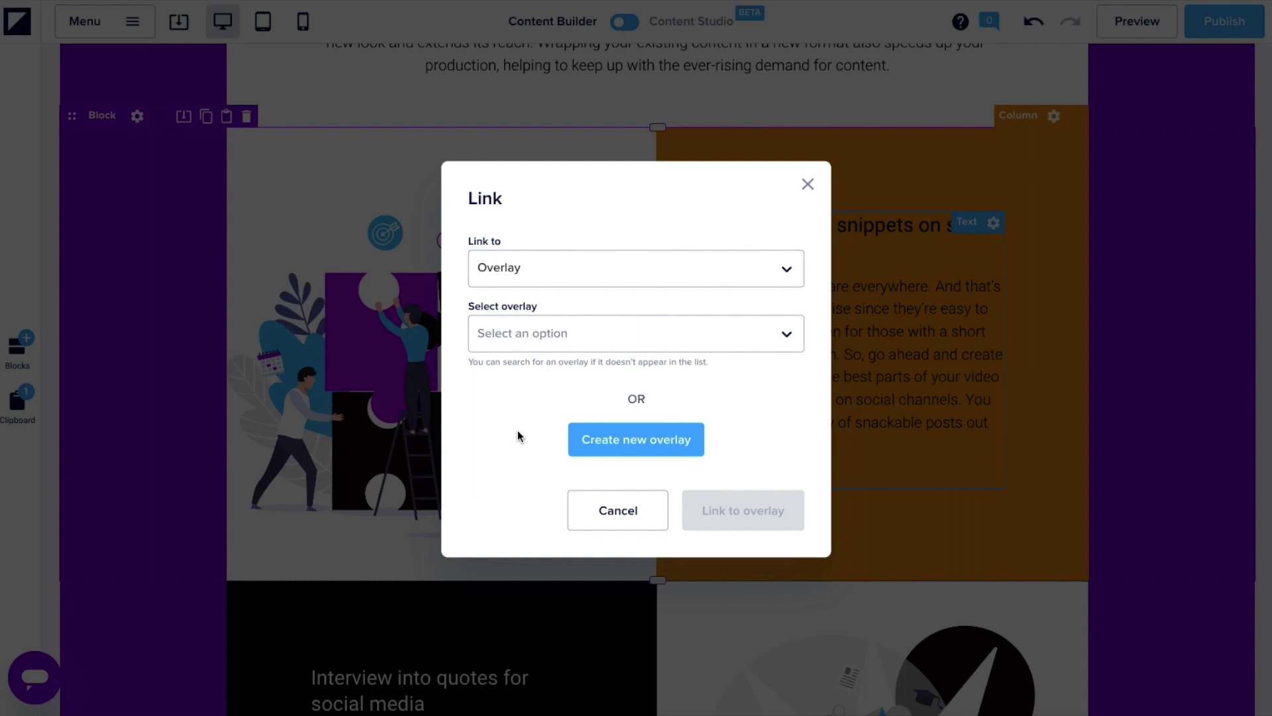
pyautogui.click(606, 439)
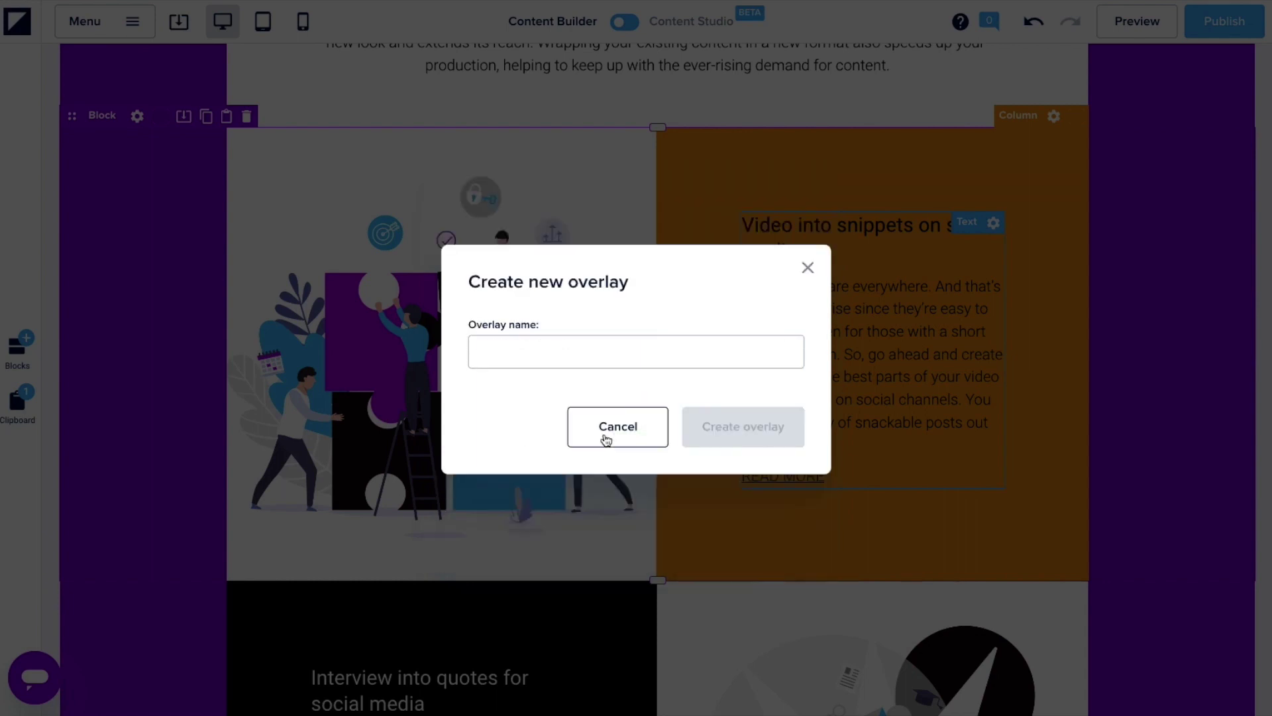
pyautogui.write('A')
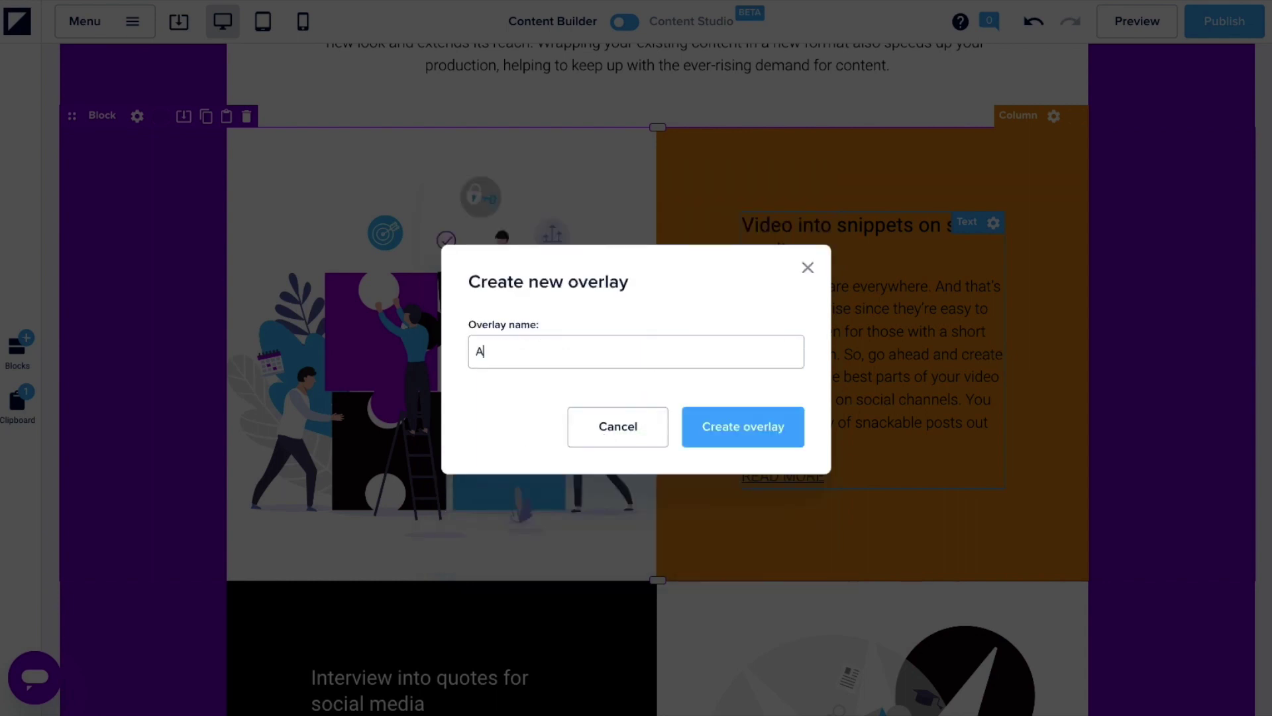
pyautogui.write('bout-Videos!')
pyautogui.click(762, 427)
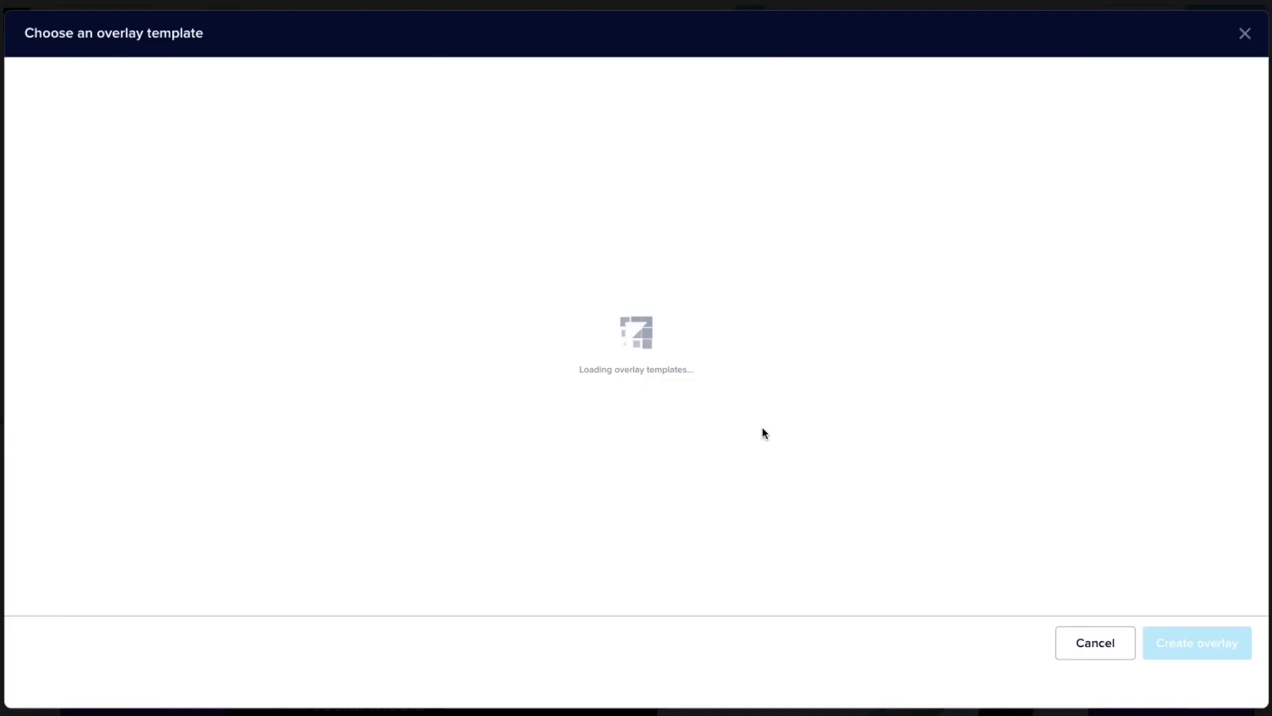
# Step: Build the new overlay from the Overlay medium visual template
pyautogui.click(156, 292)
pyautogui.click(342, 212)
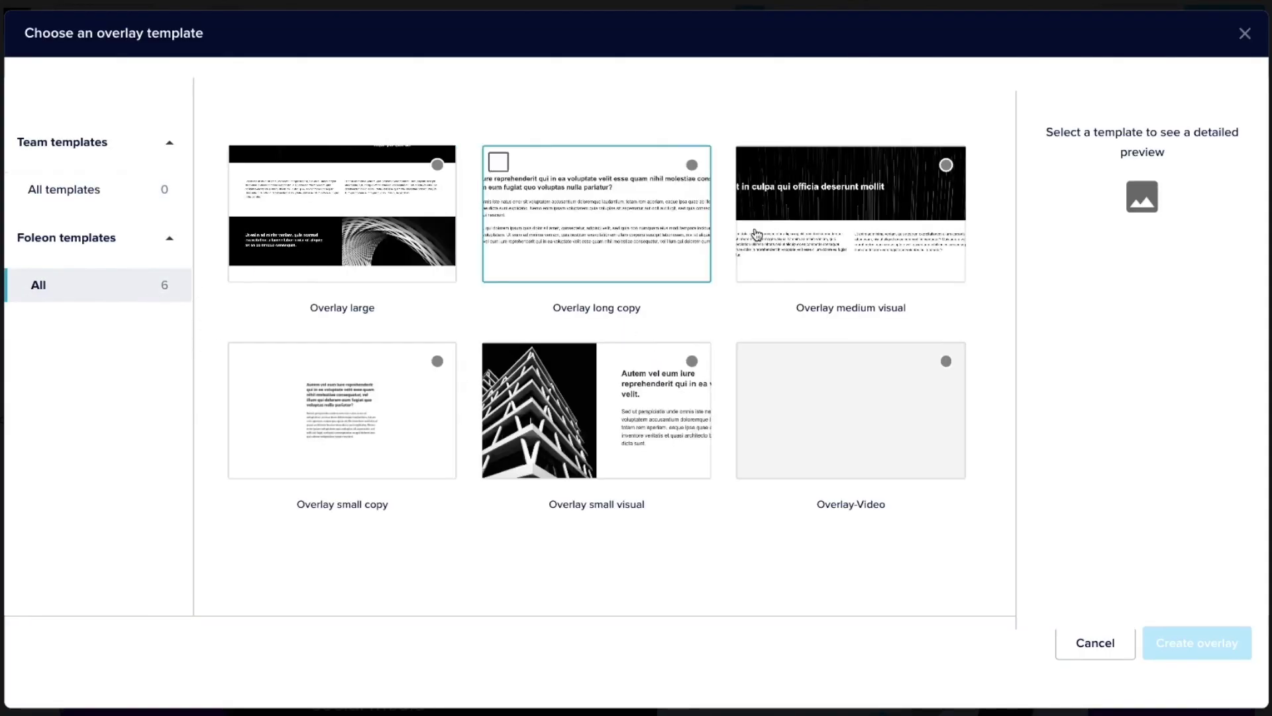
pyautogui.click(778, 271)
pyautogui.click(596, 431)
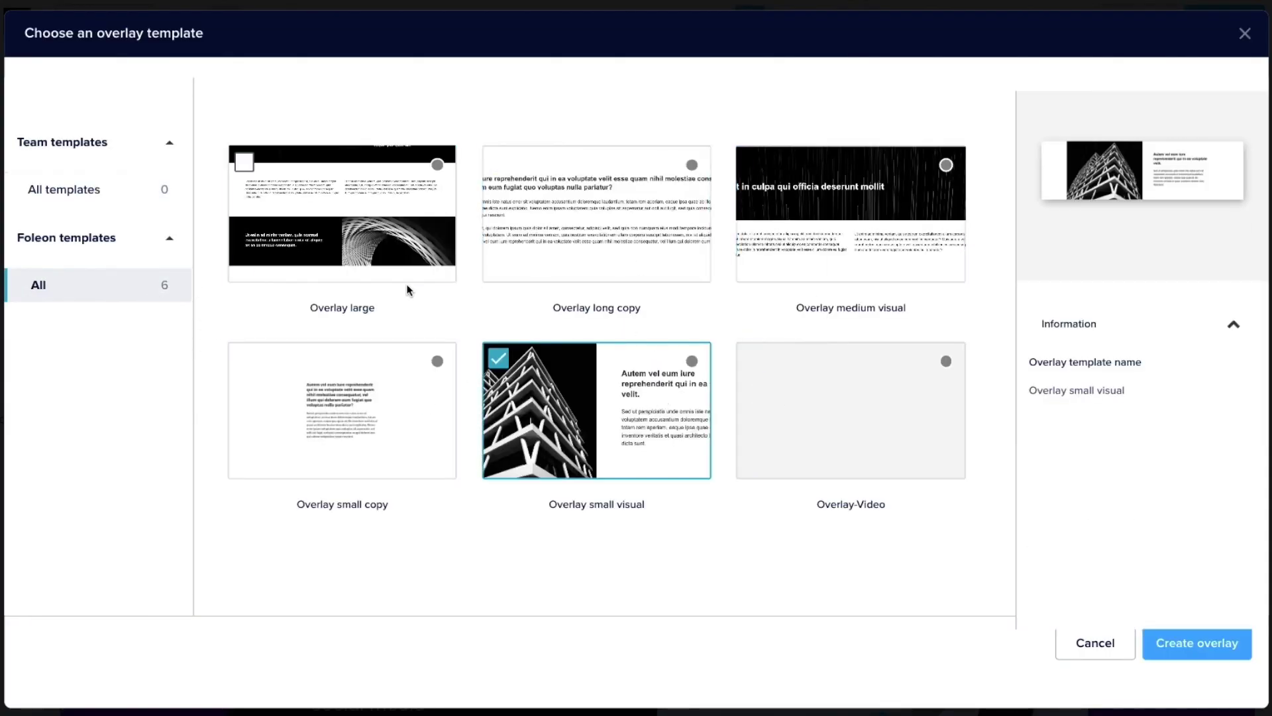
pyautogui.click(377, 265)
pyautogui.click(779, 258)
pyautogui.click(1196, 642)
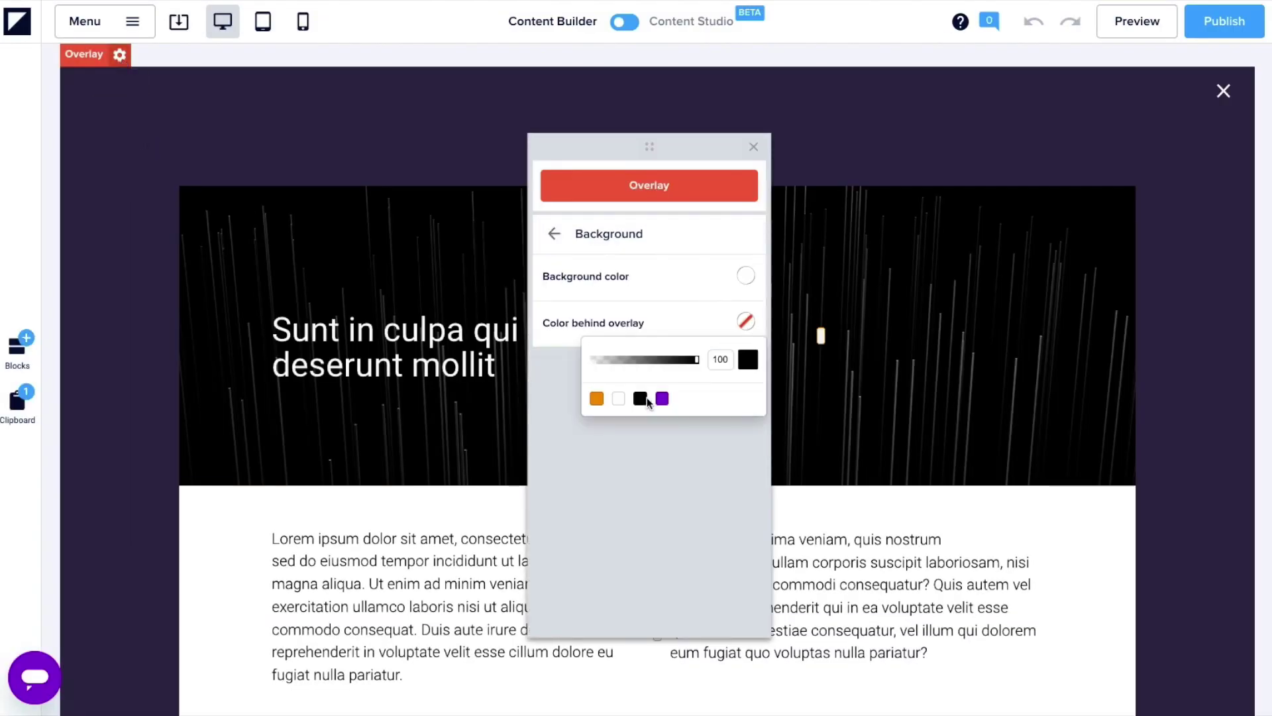
# Step: Darken the overlay backdrop to 69 and close the overlay
pyautogui.moveTo(647, 369); pyautogui.dragTo(666, 369)
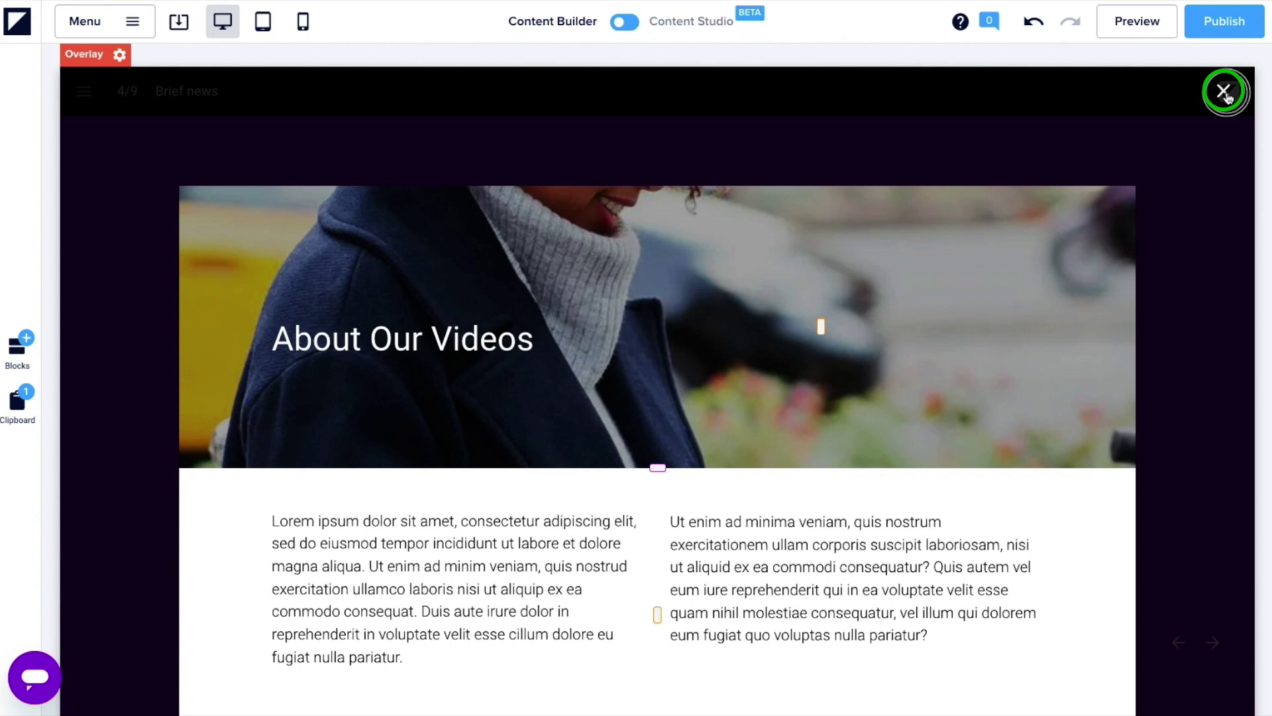
pyautogui.click(1224, 92)
pyautogui.click(134, 32)
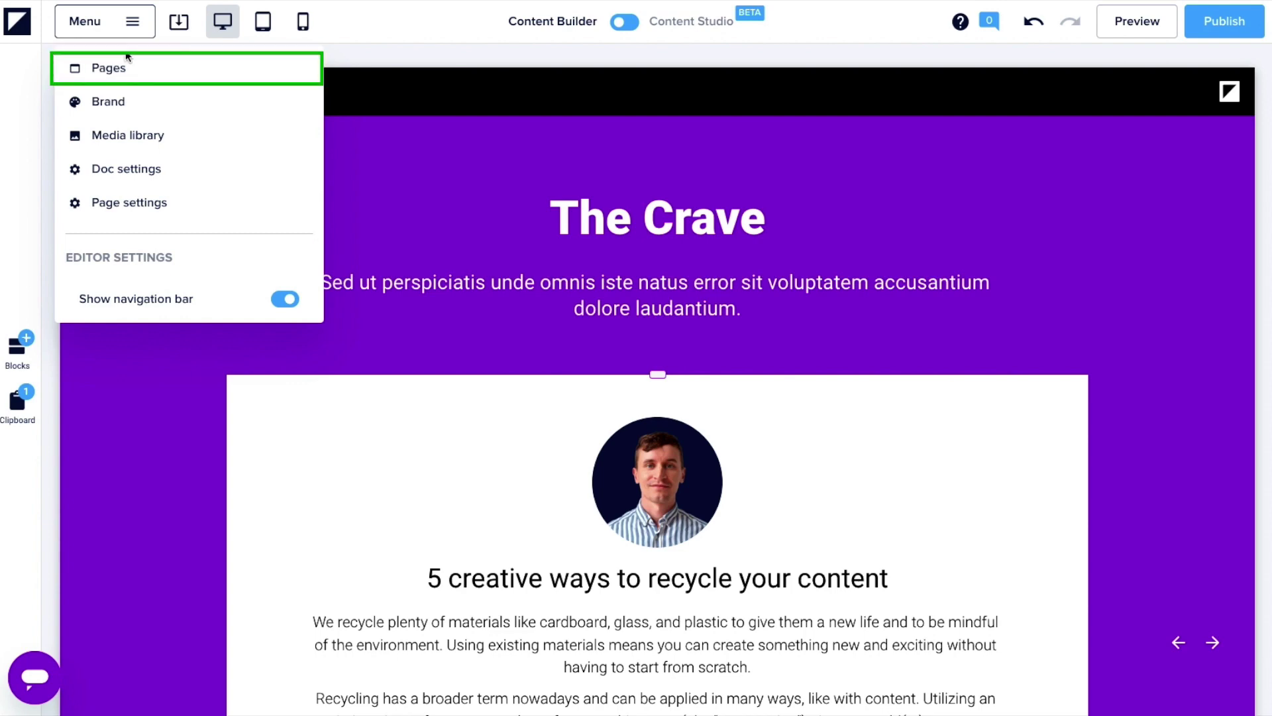
# Step: Check the pages overview, then preview the doc and confirm READ MORE opens 'About Our Videos'
pyautogui.click(130, 68)
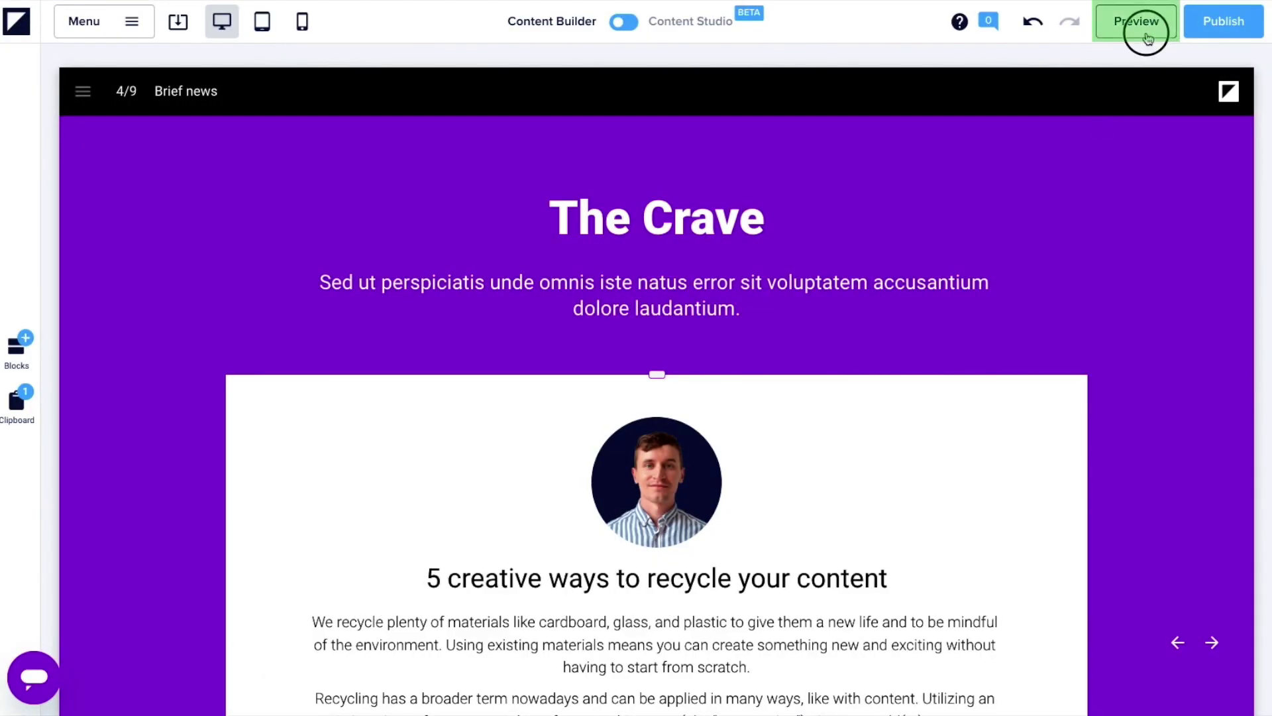
pyautogui.click(1146, 38)
pyautogui.scroll(-10, 1056, 219)
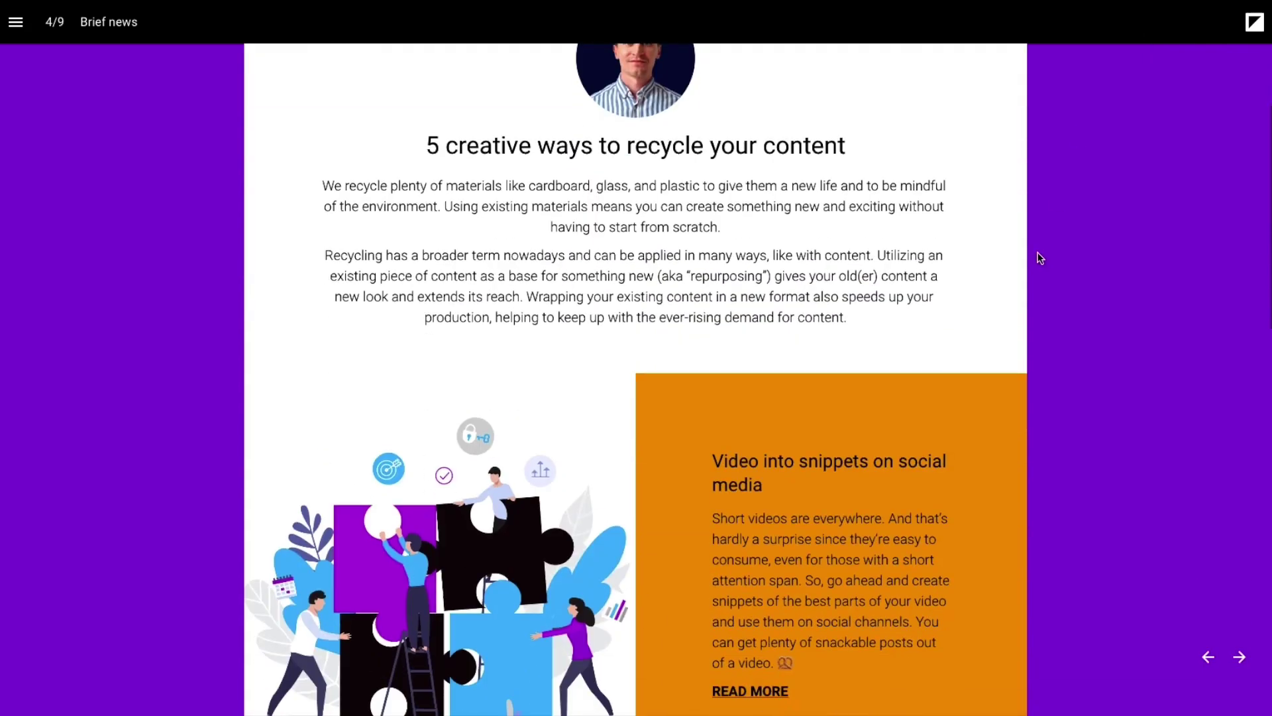
pyautogui.click(755, 283)
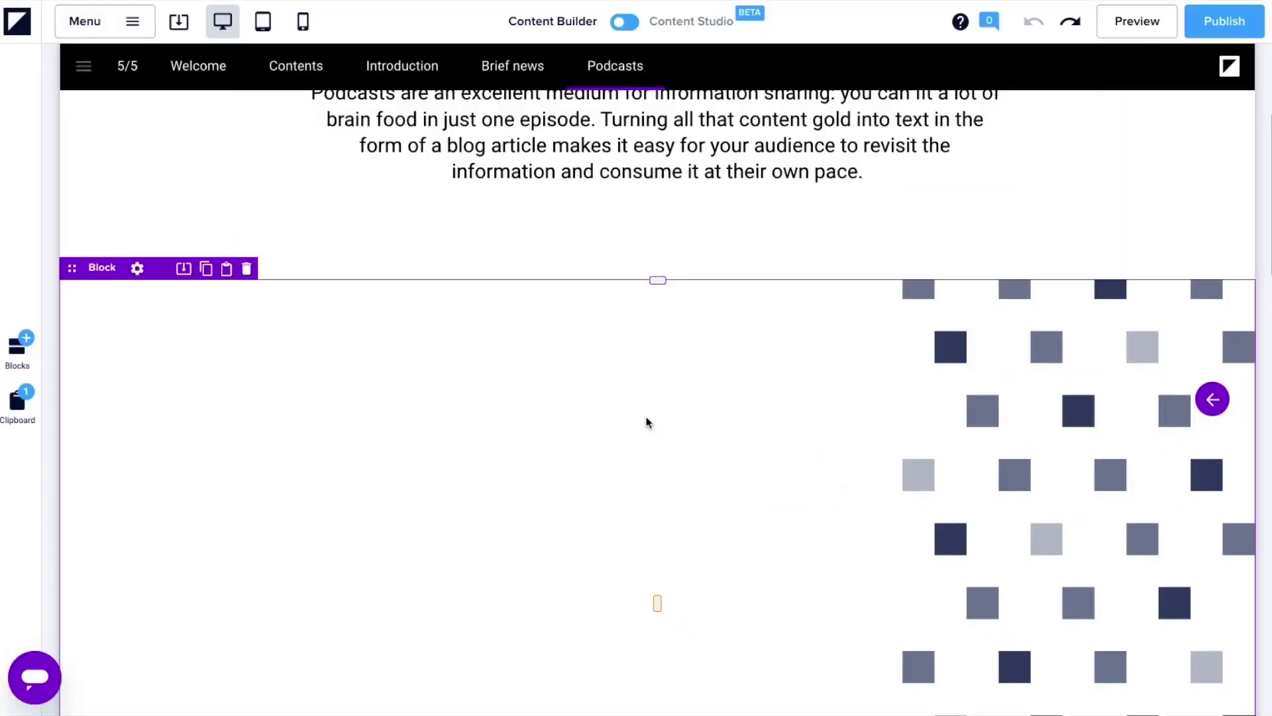
# Step: Set the block background to the Newletter-Video clip from the media library
pyautogui.scroll(-3, 646, 417)
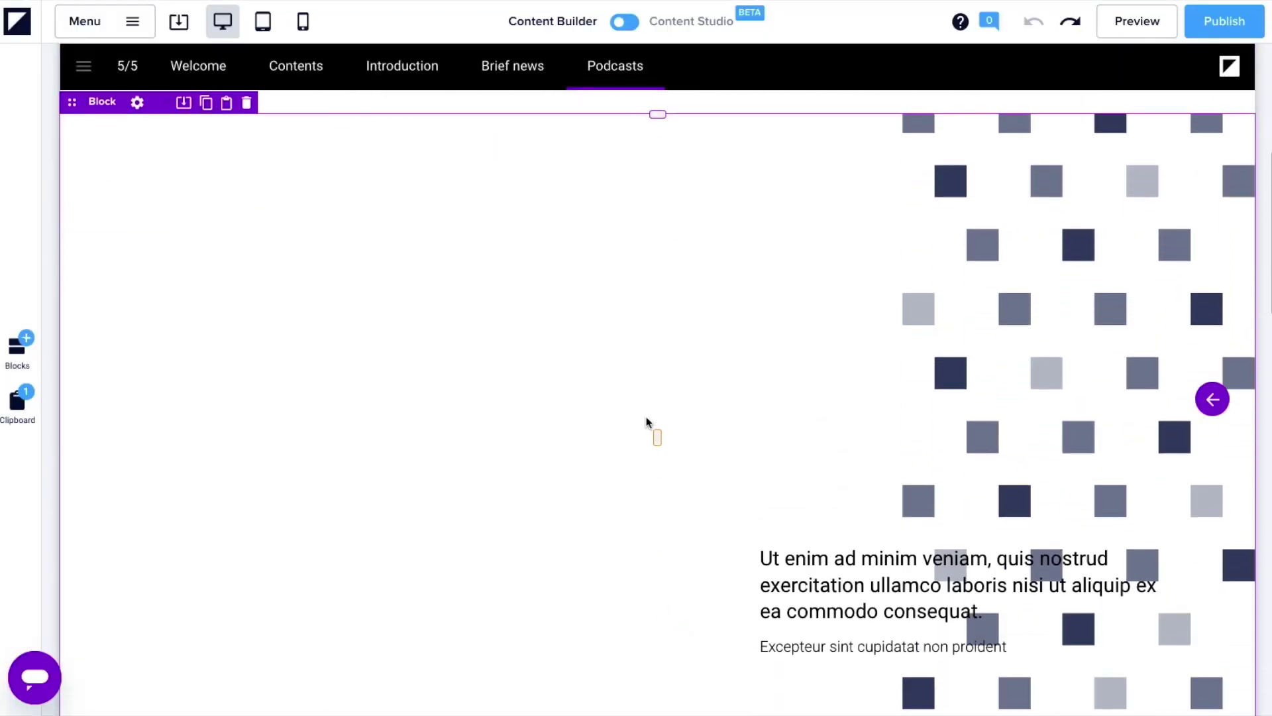
pyautogui.click(171, 118)
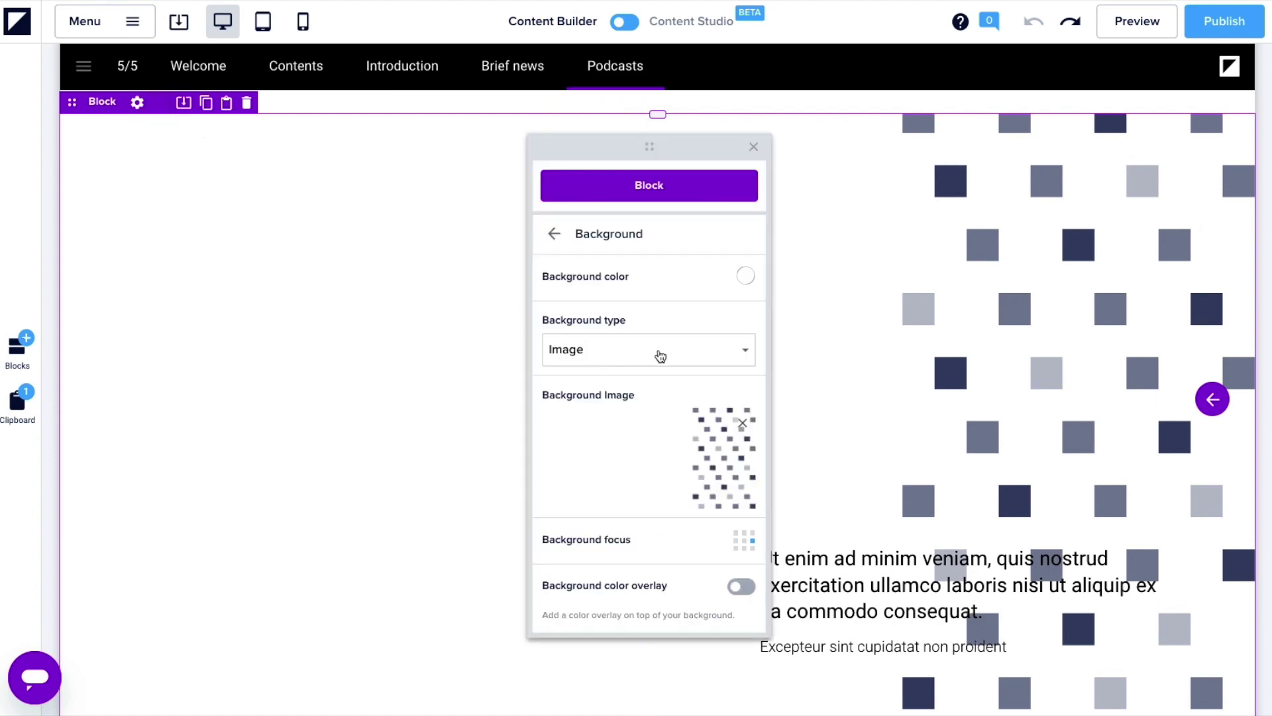
pyautogui.click(742, 350)
pyautogui.click(733, 443)
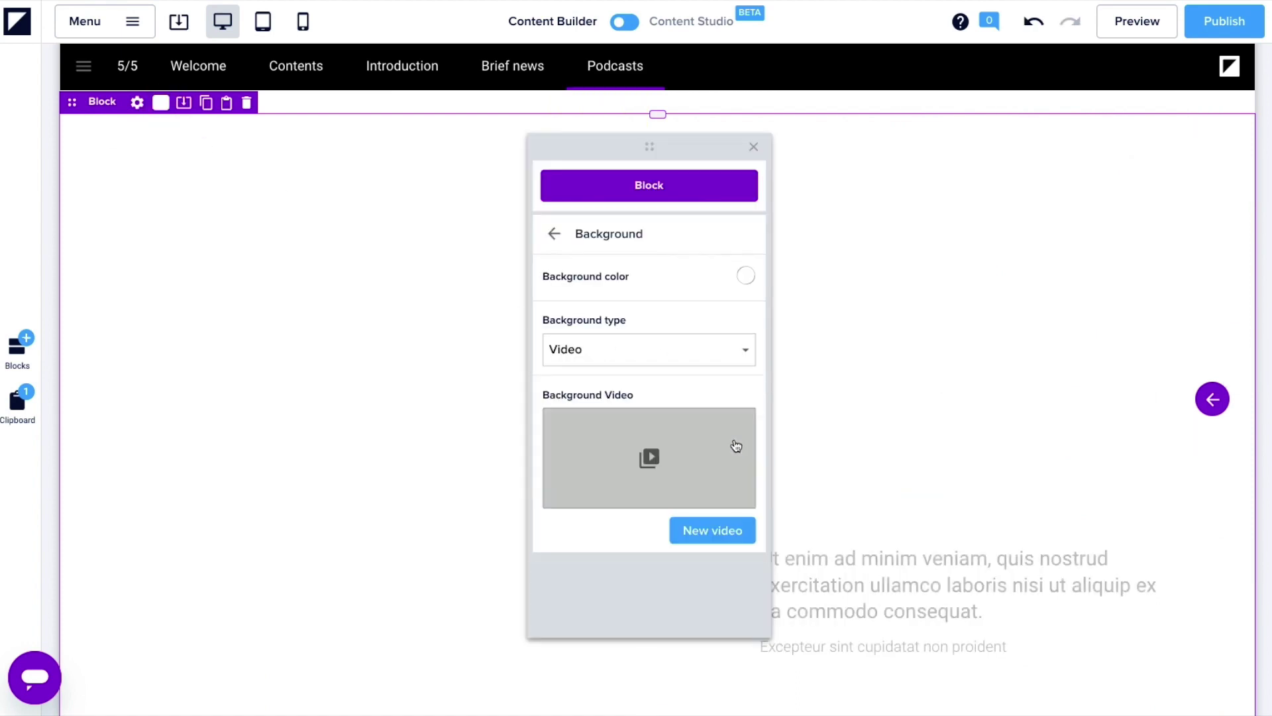
pyautogui.click(712, 448)
pyautogui.scroll(-1, 327, 558)
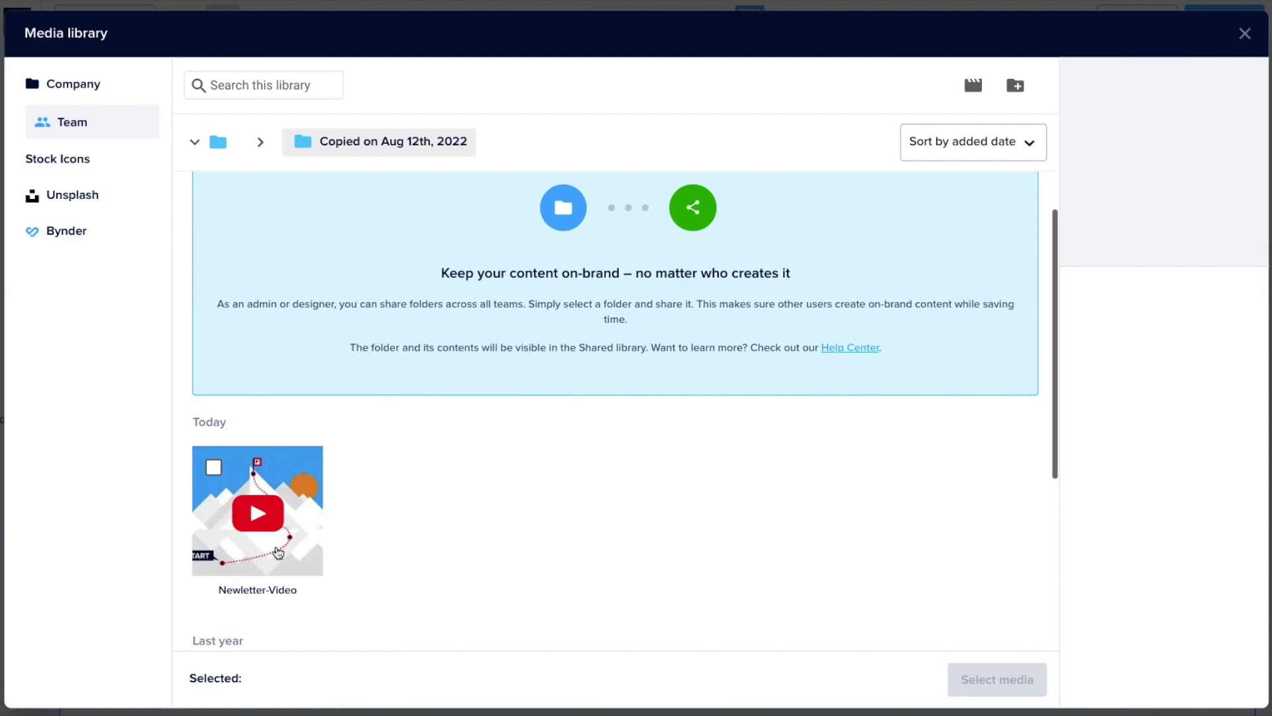
pyautogui.click(311, 570)
pyautogui.click(979, 682)
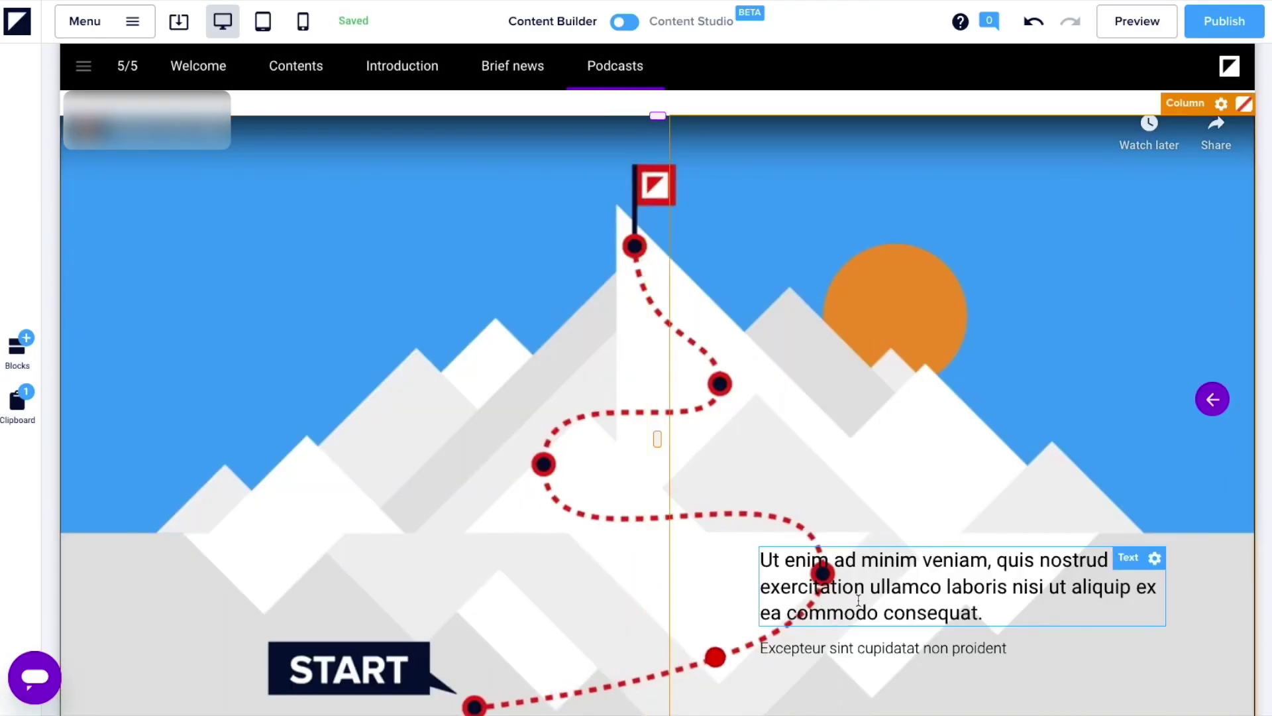
# Step: Delete the placeholder paragraphs over the video background block
pyautogui.scroll(-1, 861, 583)
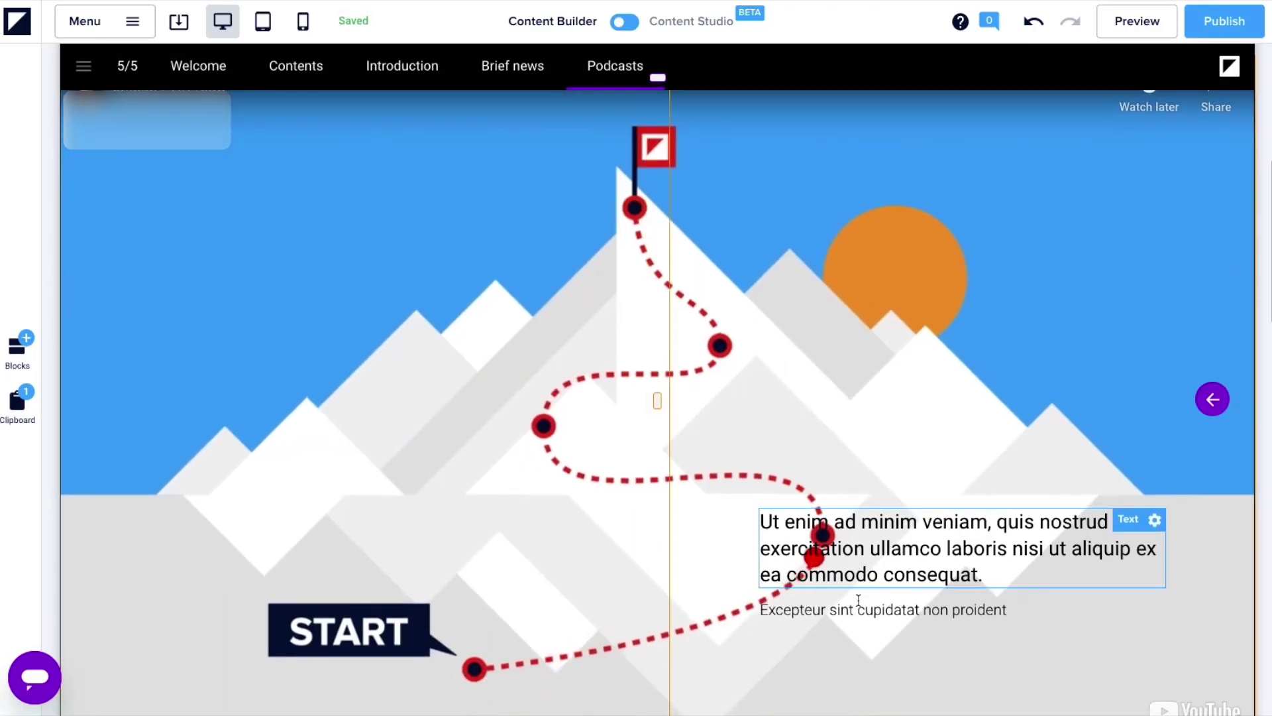
pyautogui.tripleClick(880, 564)
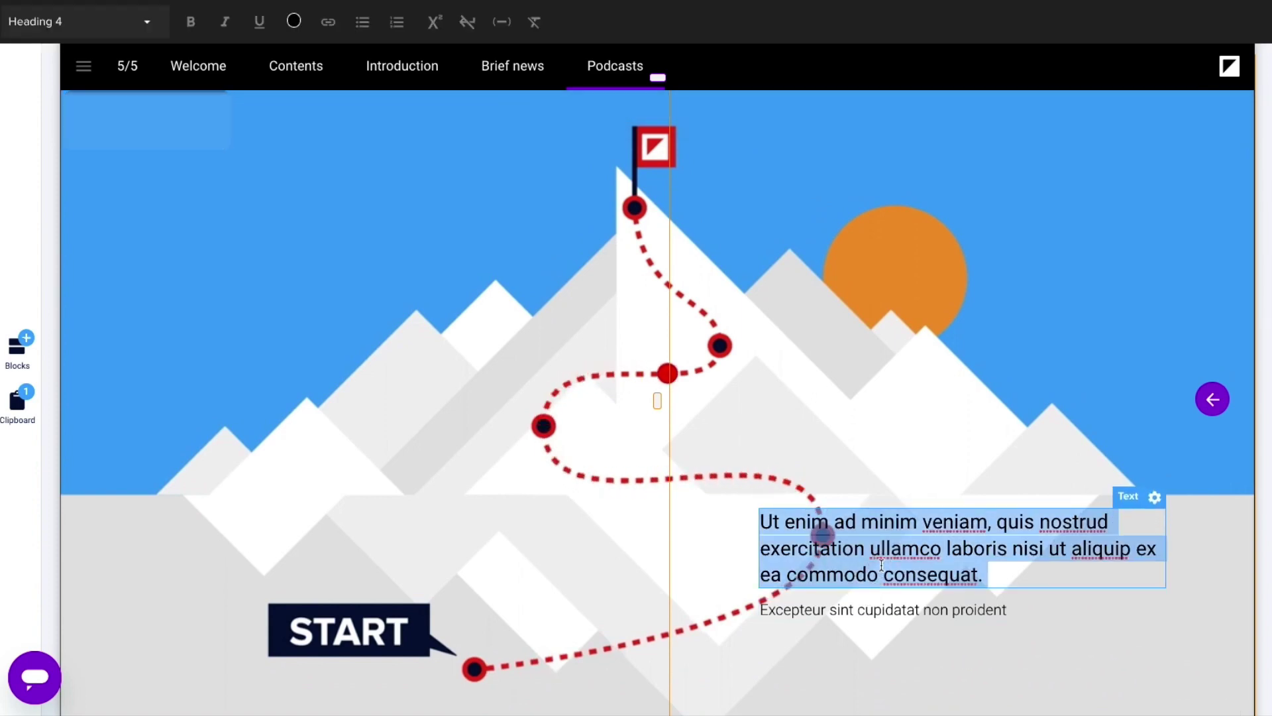
pyautogui.press('BackSpace')
pyautogui.tripleClick(888, 558)
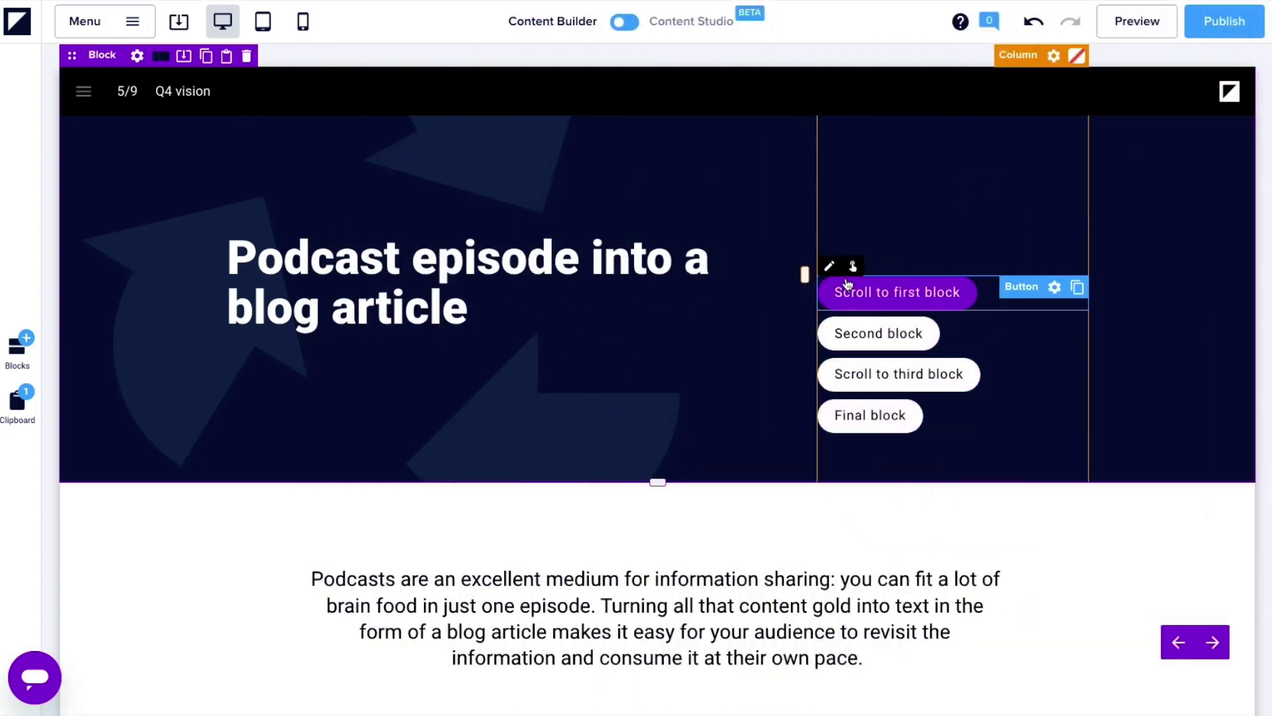
# Step: Link the Scroll to first block button to the podcast text block
pyautogui.click(852, 267)
pyautogui.click(786, 298)
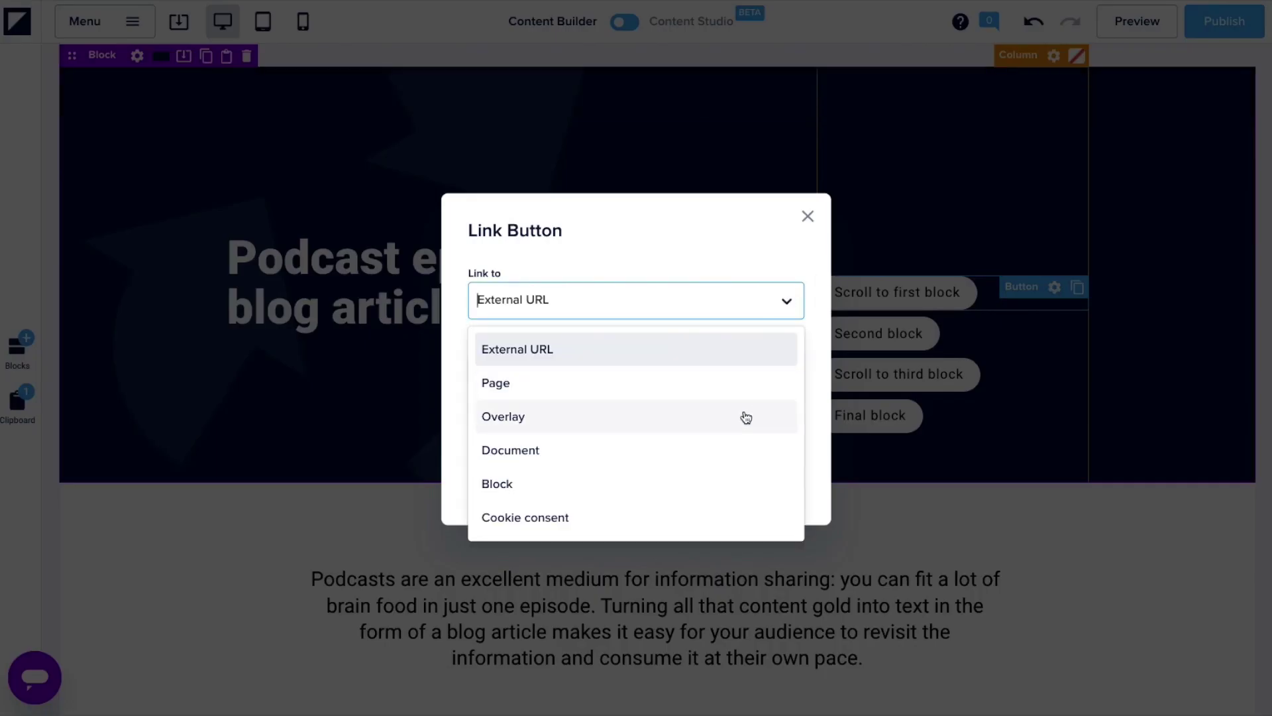
pyautogui.click(665, 491)
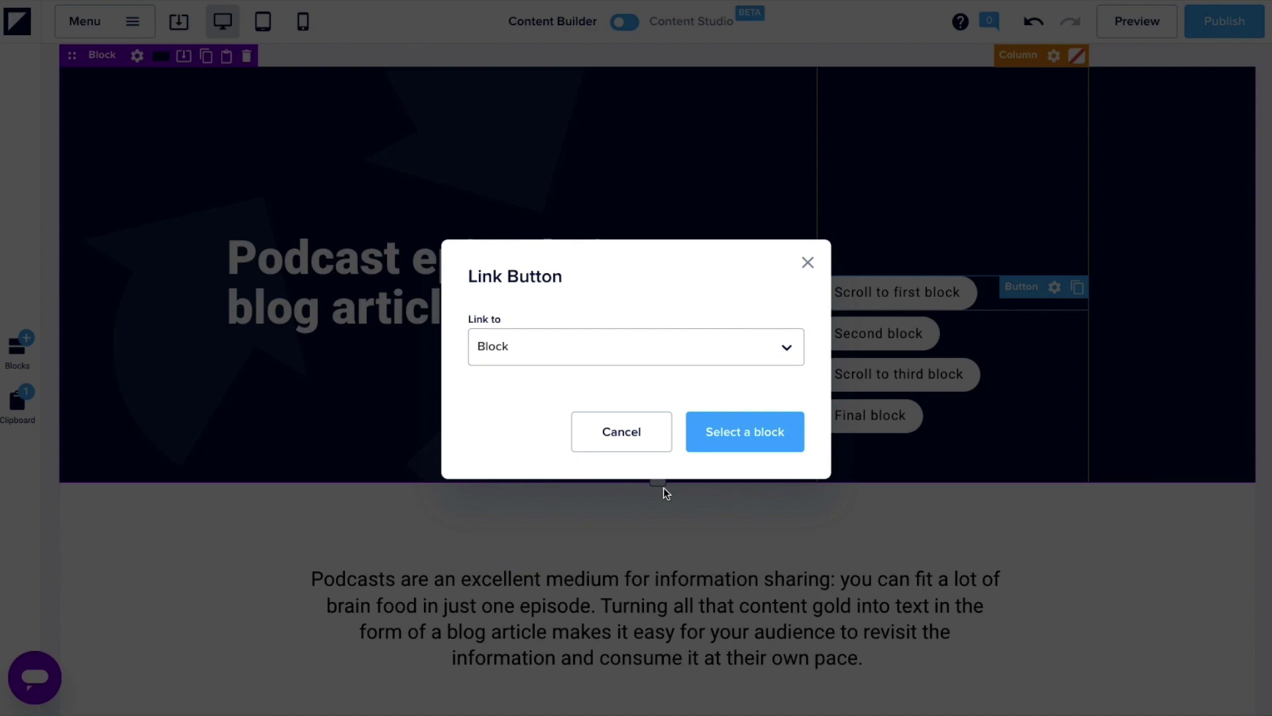
pyautogui.click(729, 434)
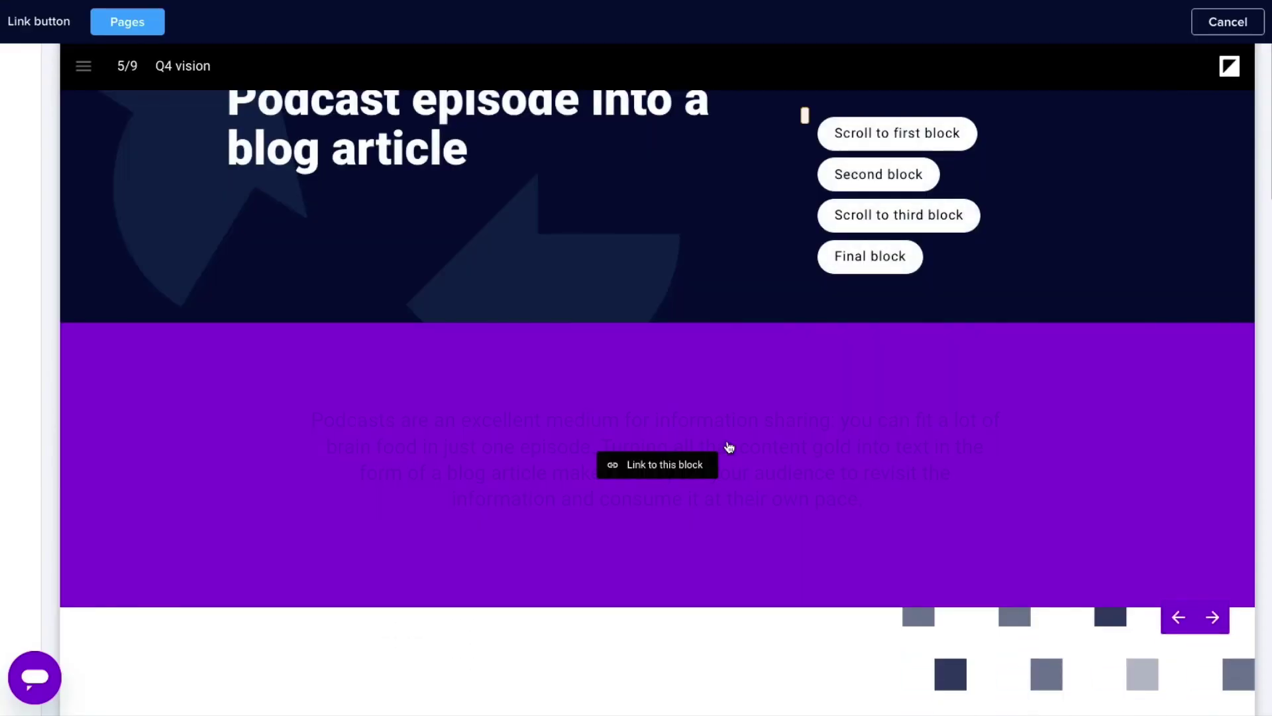
pyautogui.click(729, 446)
pyautogui.click(728, 443)
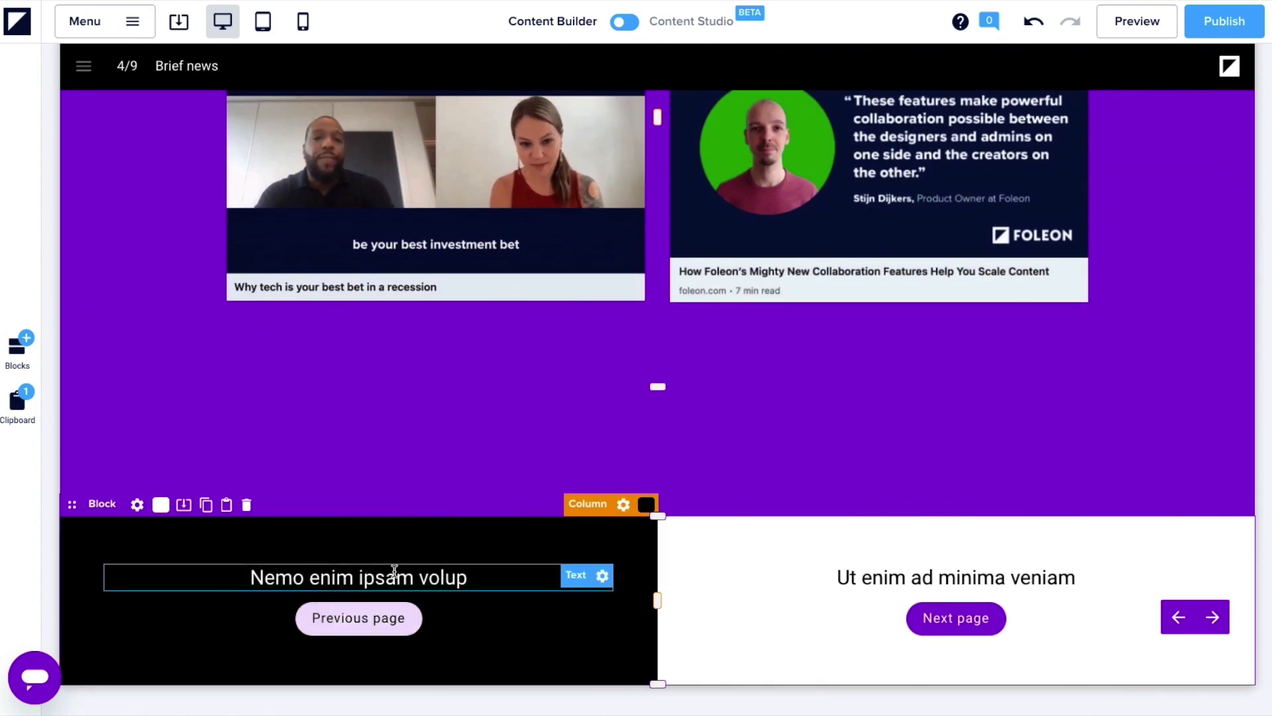
# Step: Retitle the footer headings to 'Introduction' and 'Podcasting'
pyautogui.tripleClick(385, 578)
pyautogui.write('Introduction')
pyautogui.press('Tab')
pyautogui.write('Podcasting')
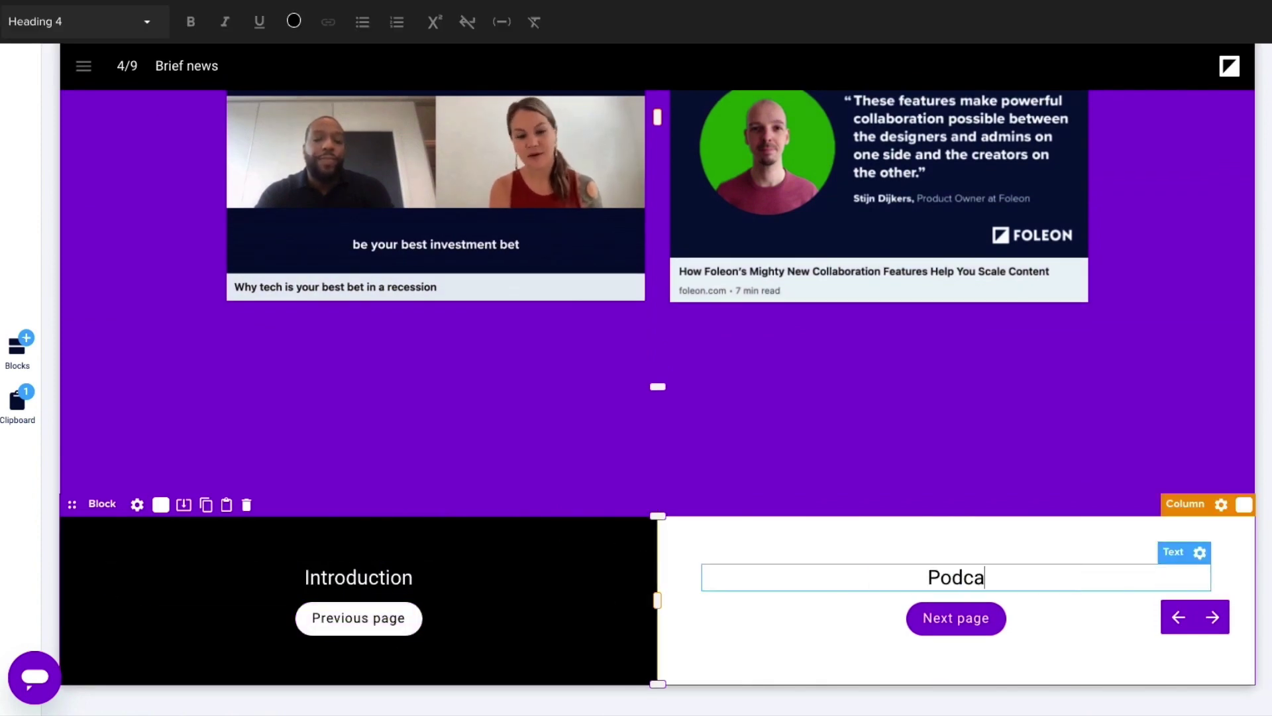
# Step: Link the Previous page button to the Introduction page
pyautogui.click(116, 592)
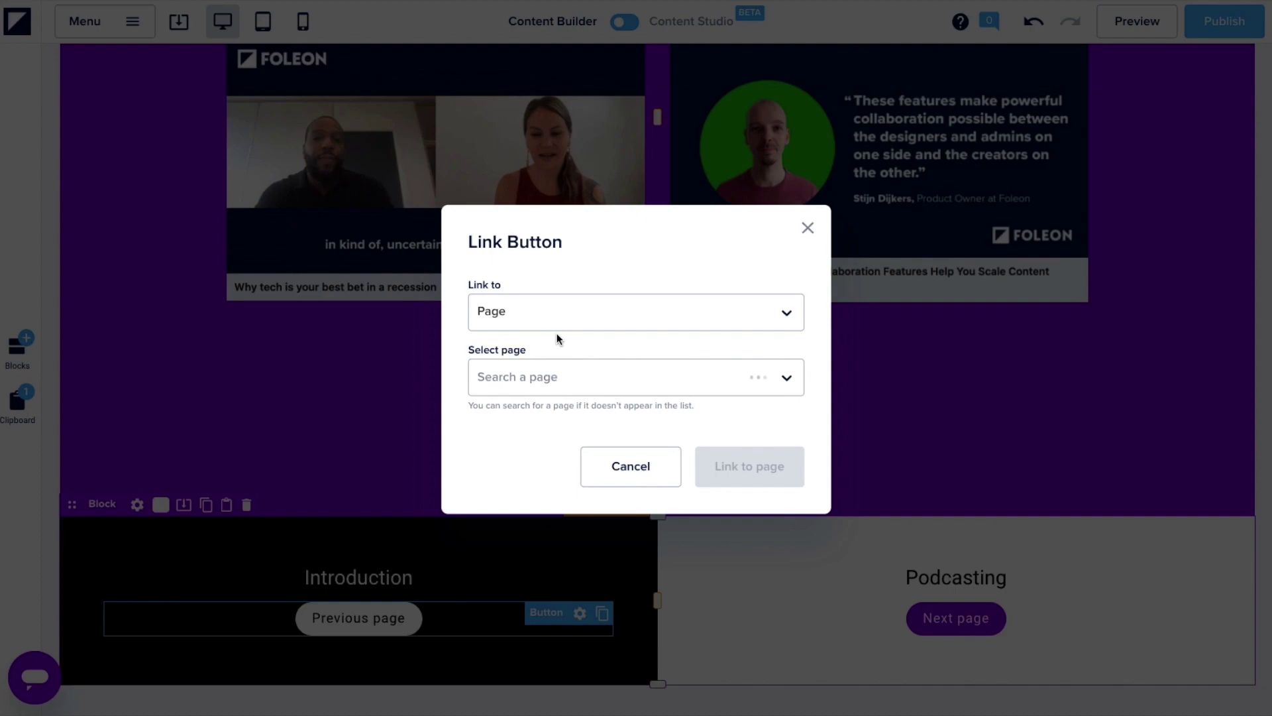
pyautogui.click(569, 376)
pyautogui.write('Introduction')
pyautogui.click(574, 491)
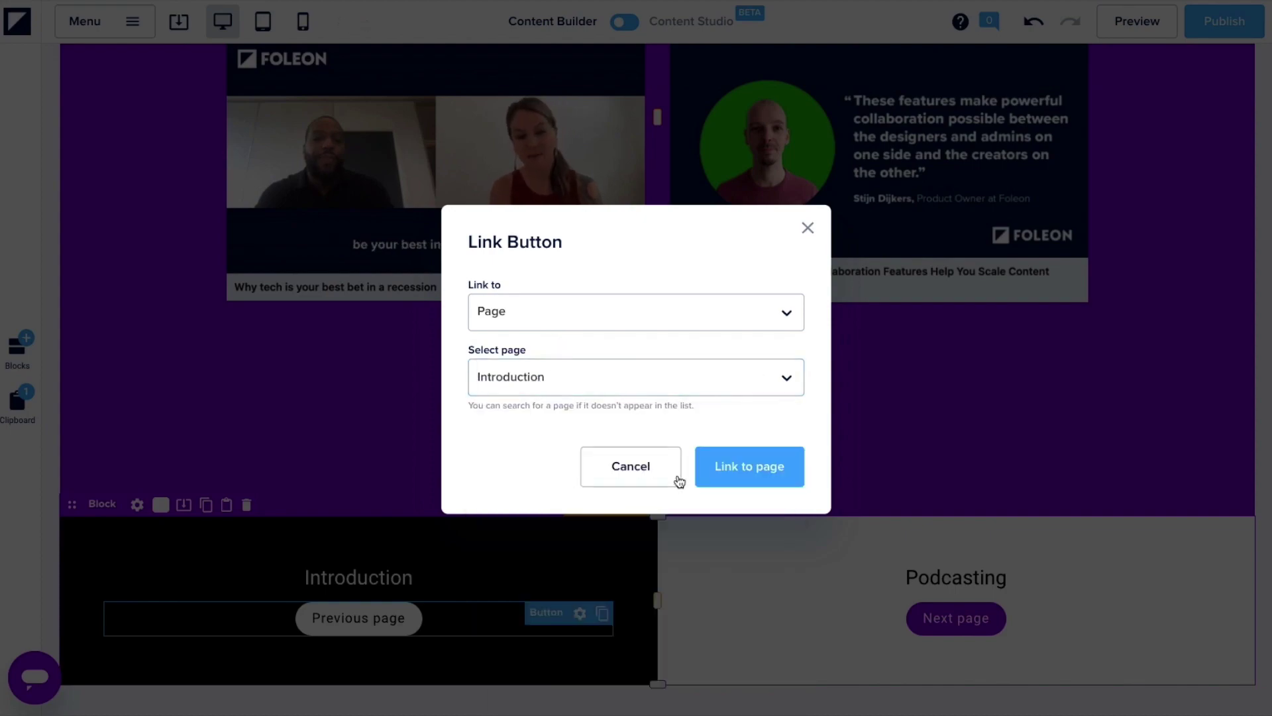
pyautogui.click(719, 476)
# Step: Link the Next page button to the Q4 vision page
pyautogui.click(750, 608)
pyautogui.click(714, 594)
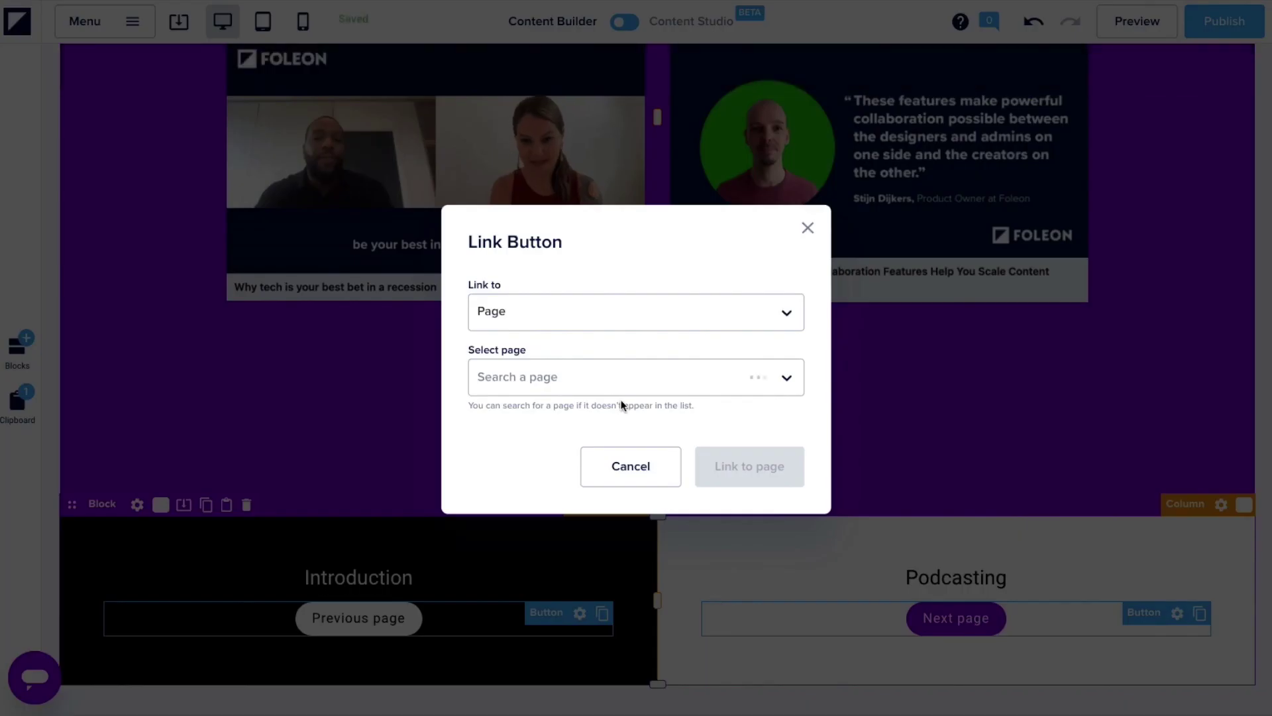
pyautogui.click(613, 379)
pyautogui.write('Q4 vision')
pyautogui.click(622, 562)
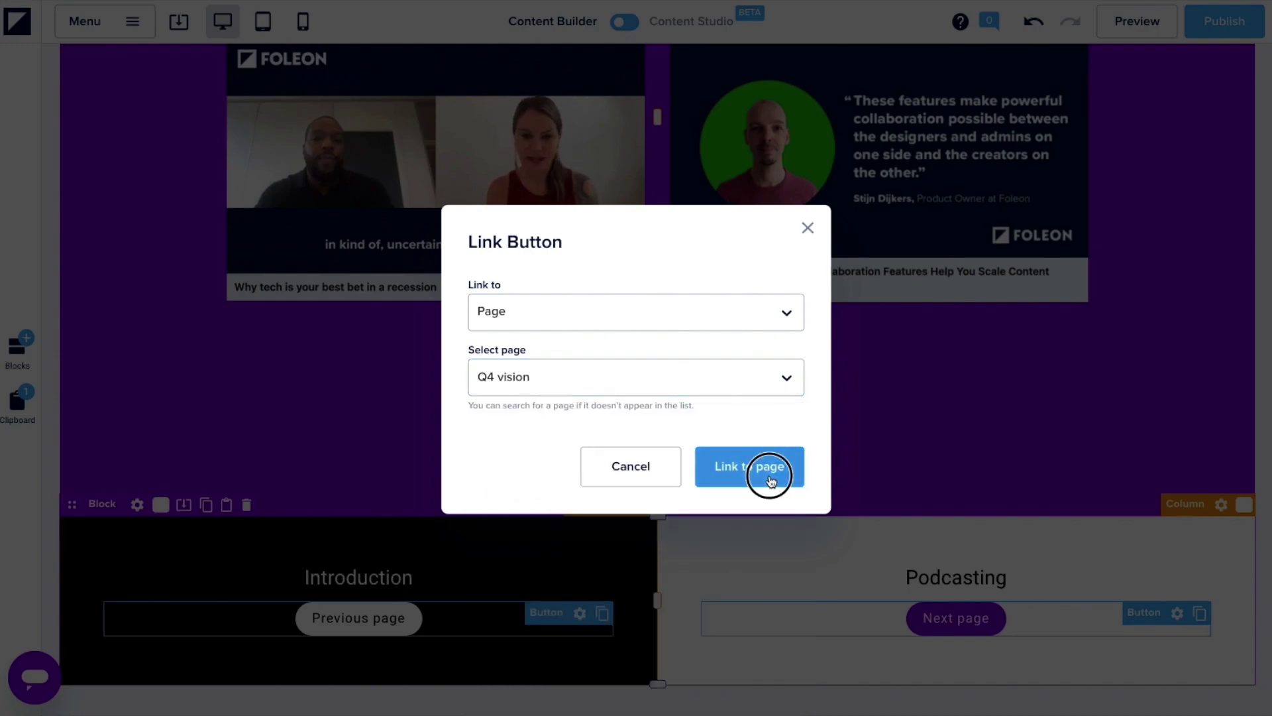
pyautogui.click(766, 468)
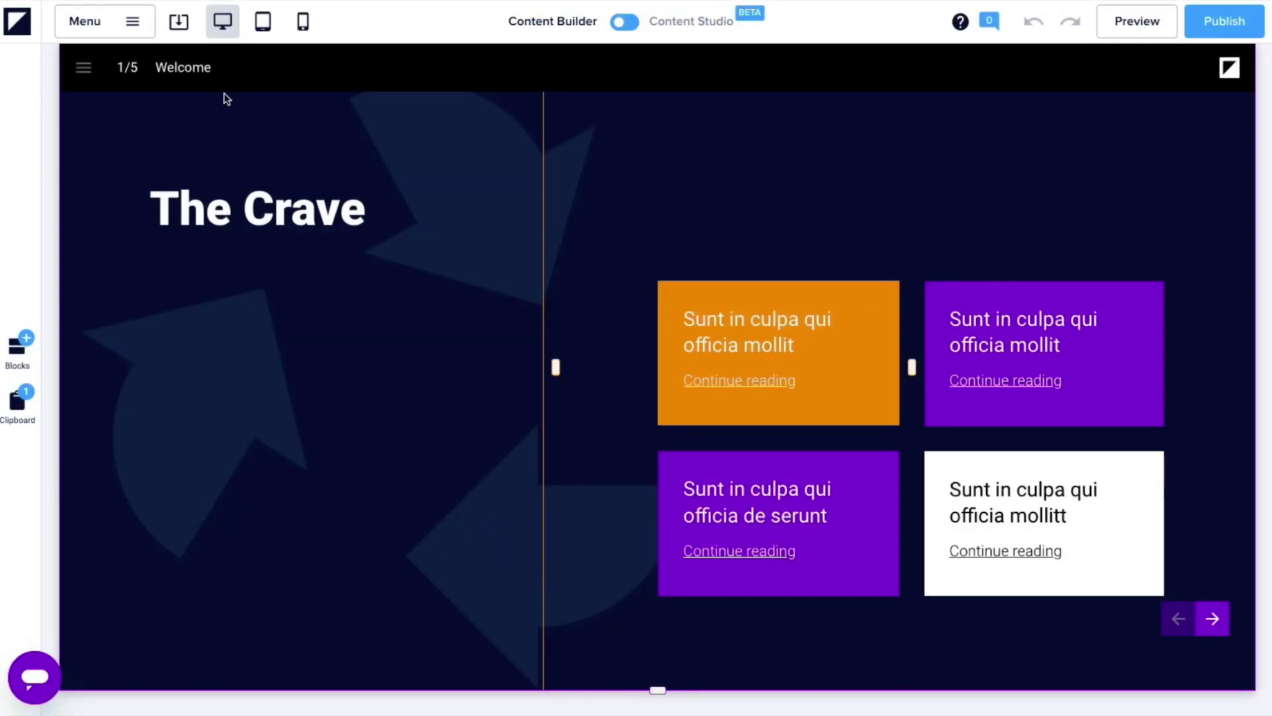
# Step: Turn on page names in the navigation bar in the Doc settings' Navigation section
pyautogui.click(132, 21)
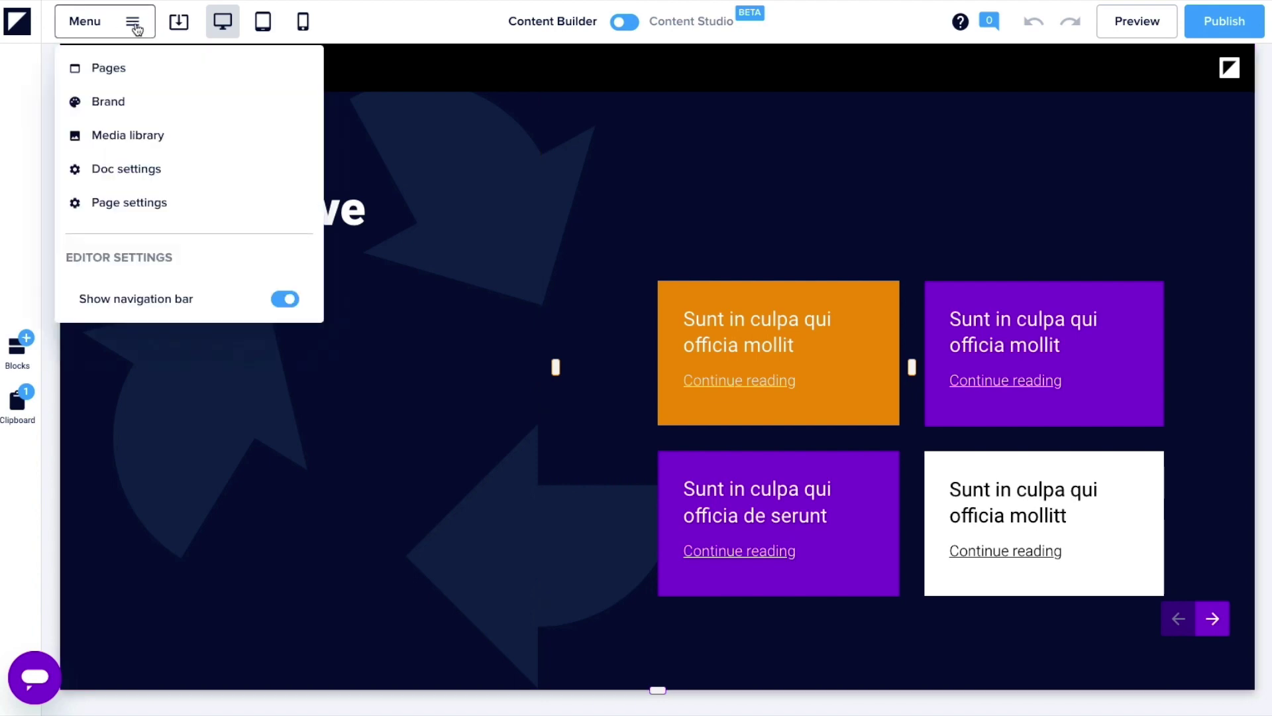
pyautogui.click(146, 174)
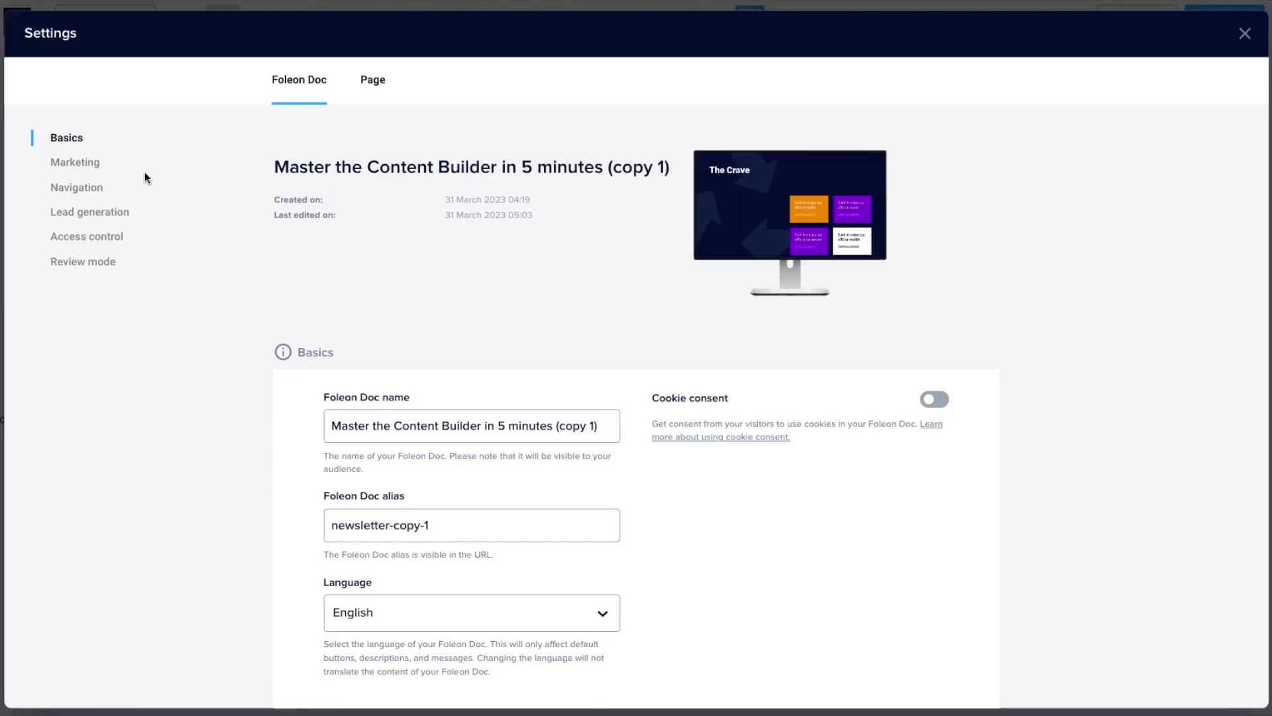
pyautogui.click(92, 190)
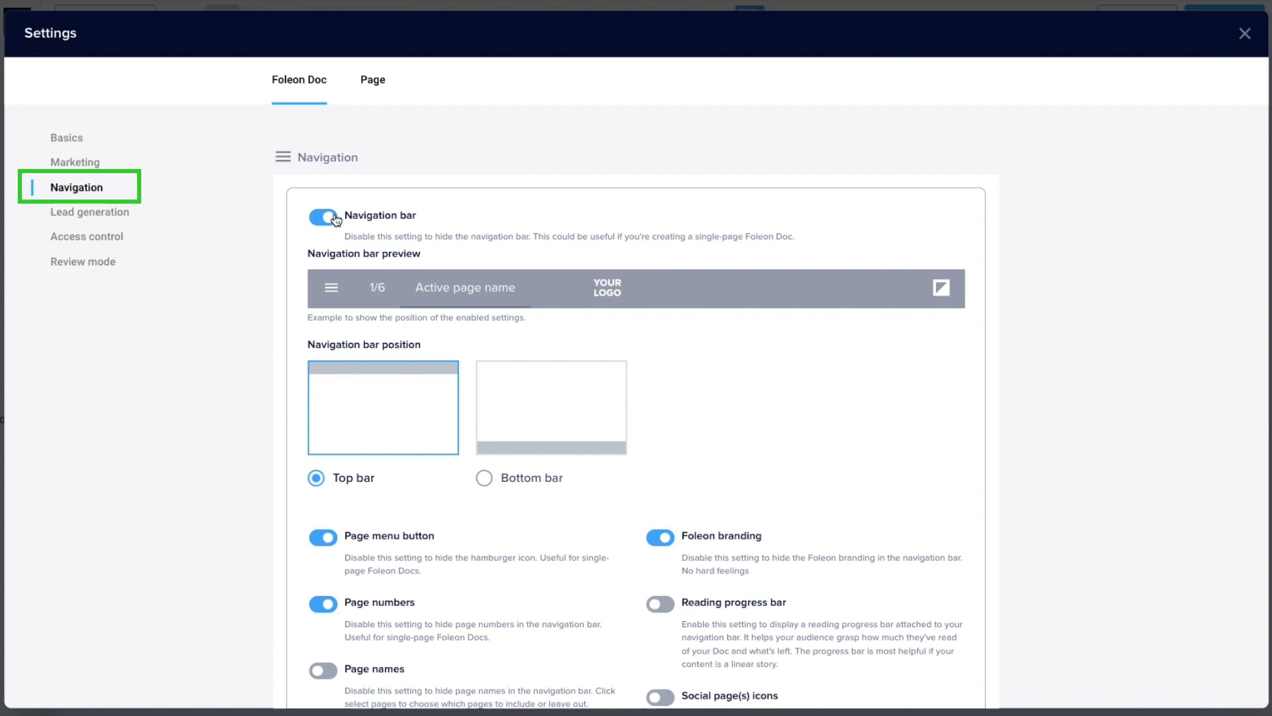
pyautogui.scroll(-3, 516, 343)
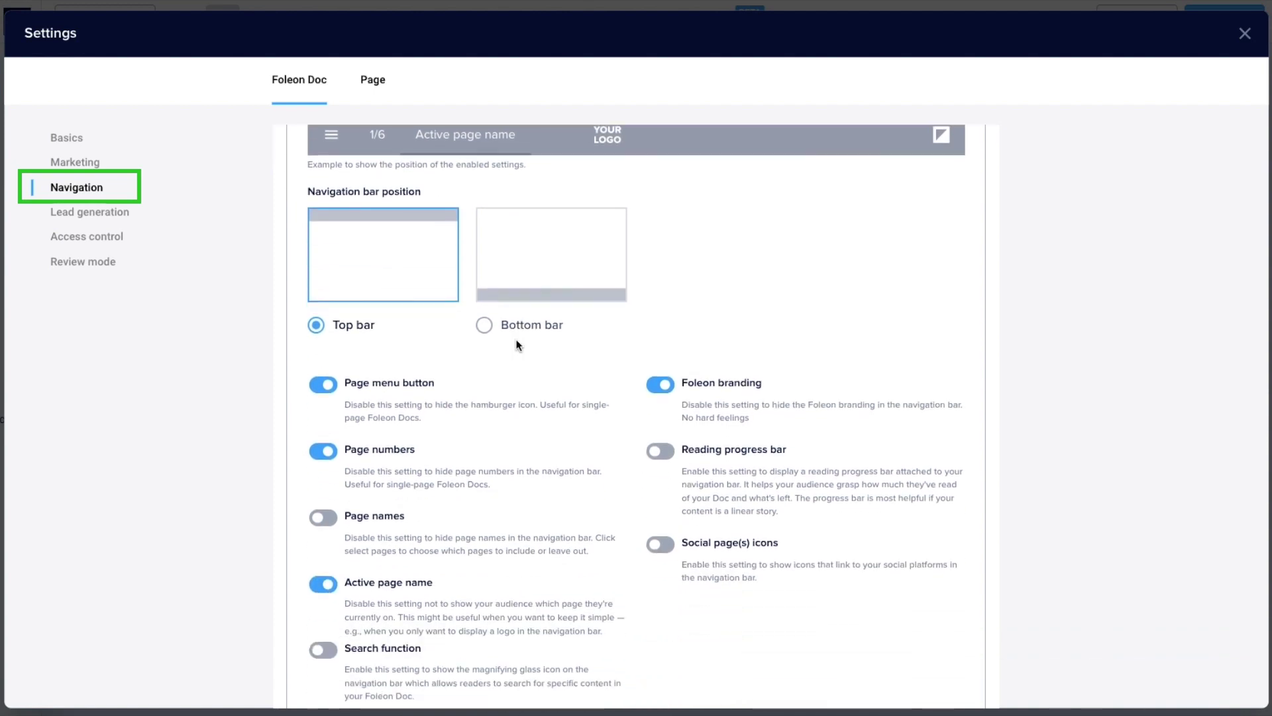
pyautogui.click(323, 395)
pyautogui.click(323, 461)
pyautogui.scroll(-1, 323, 461)
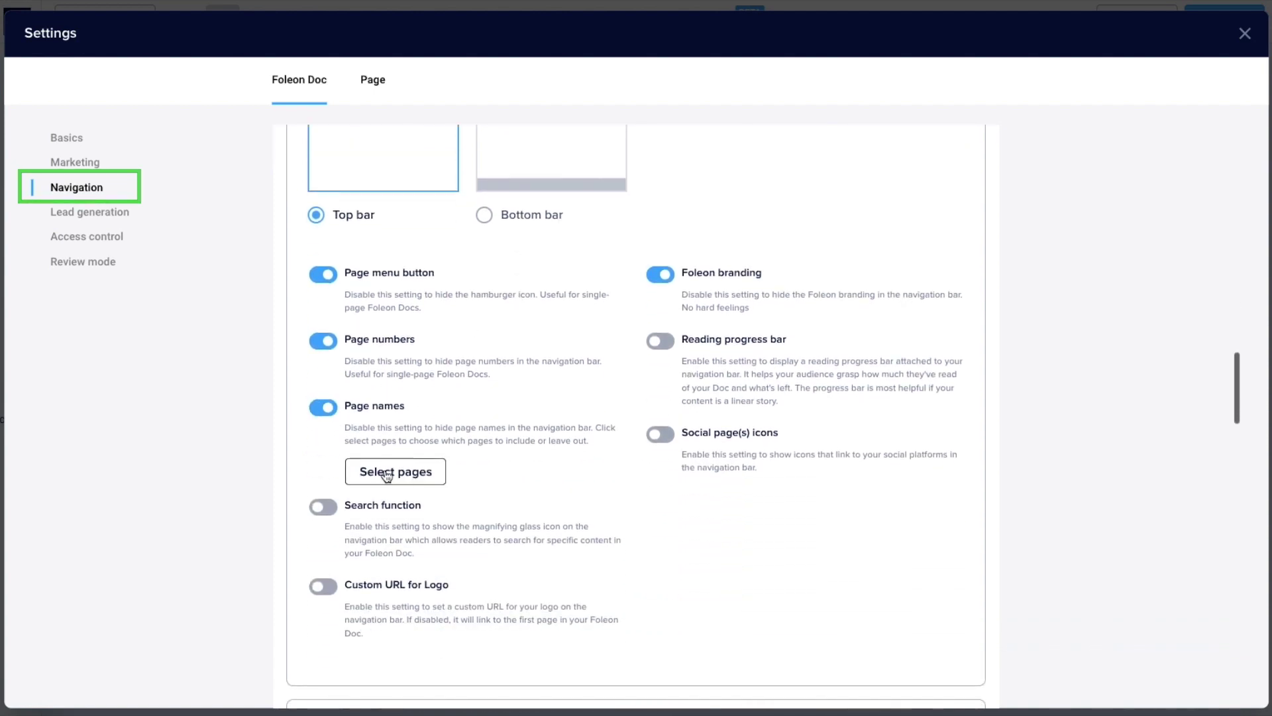
pyautogui.click(395, 471)
pyautogui.scroll(-1, 678, 375)
pyautogui.click(753, 554)
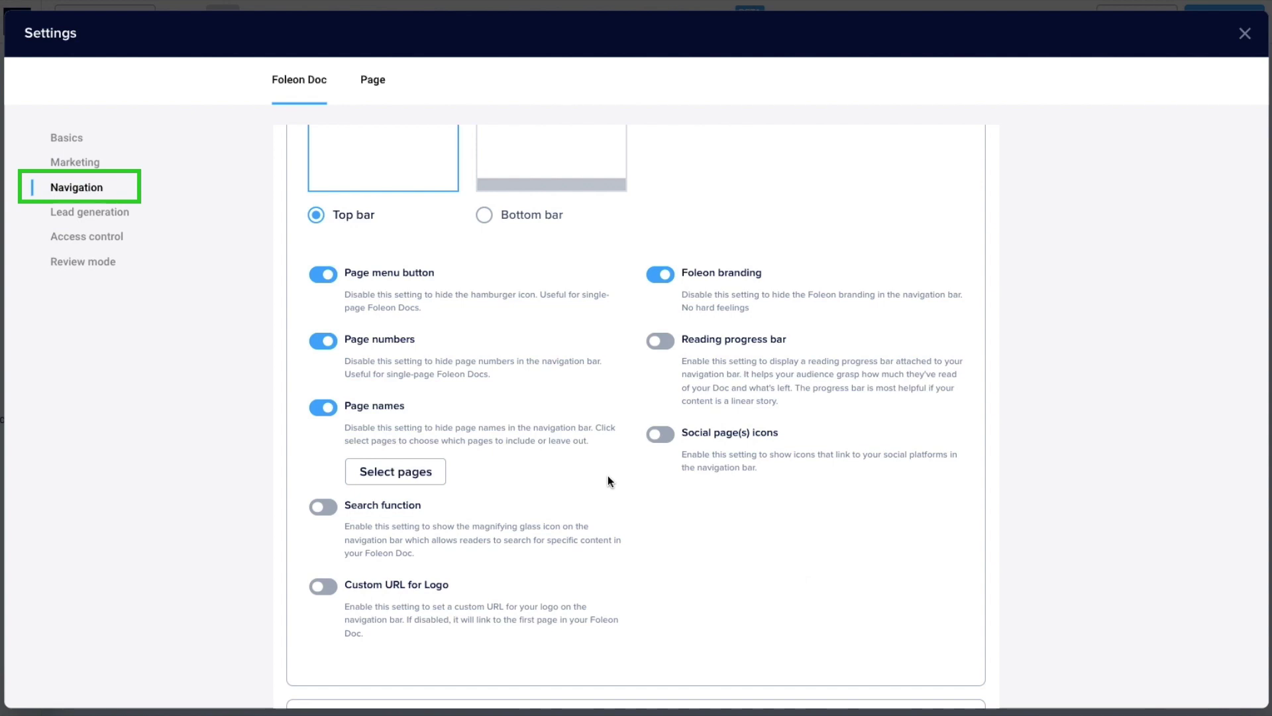
# Step: Place the page arrows at center right and save the navigation settings
pyautogui.scroll(-6, 608, 481)
pyautogui.scroll(-5, 607, 475)
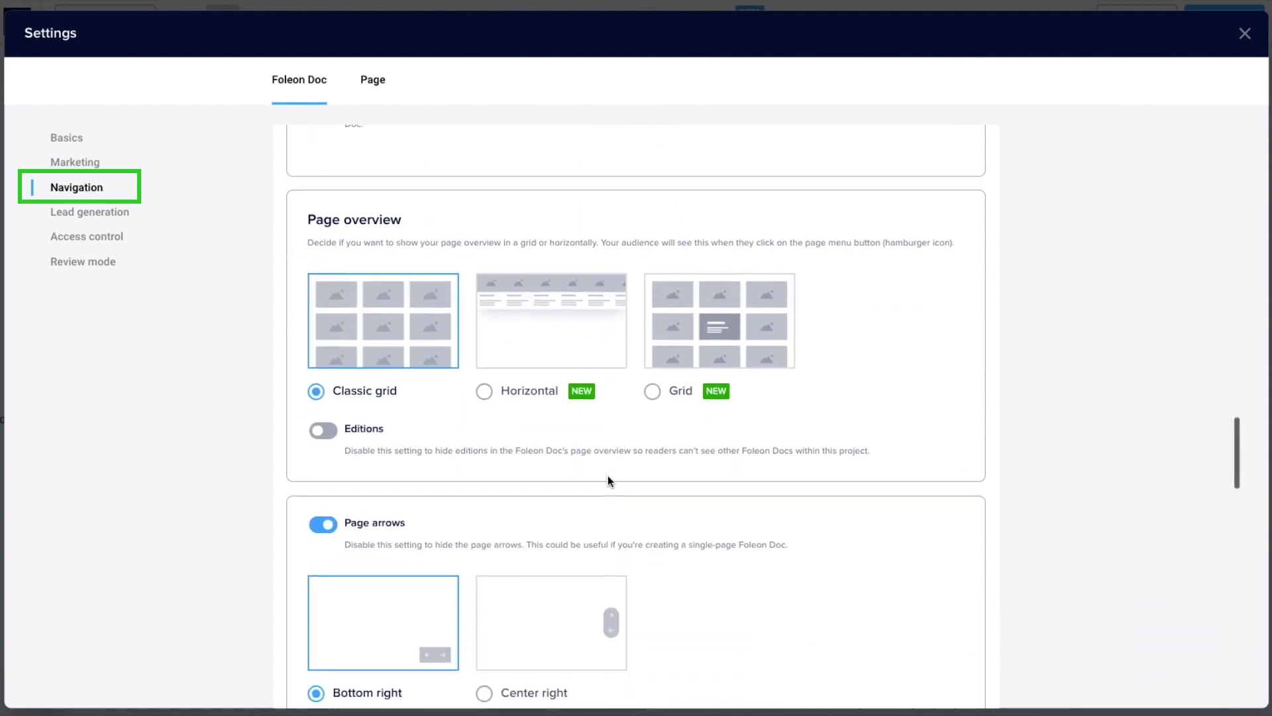
pyautogui.click(491, 453)
pyautogui.scroll(-2, 573, 472)
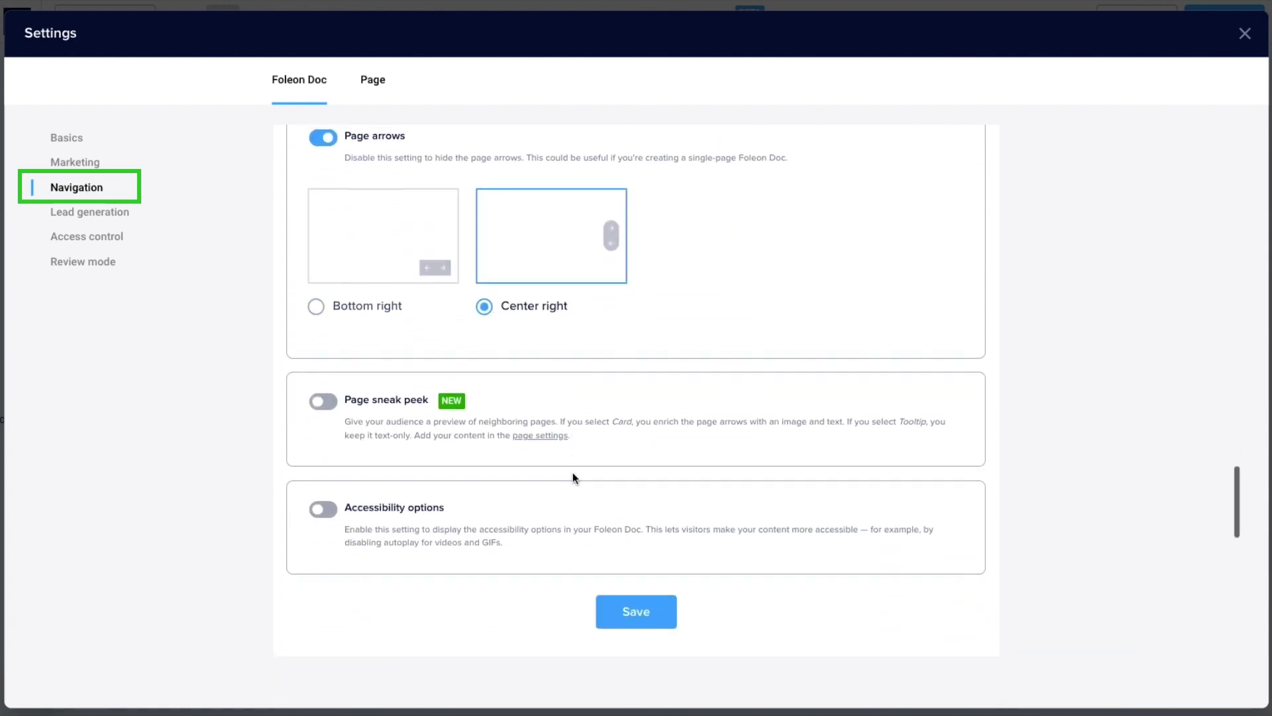
pyautogui.click(634, 606)
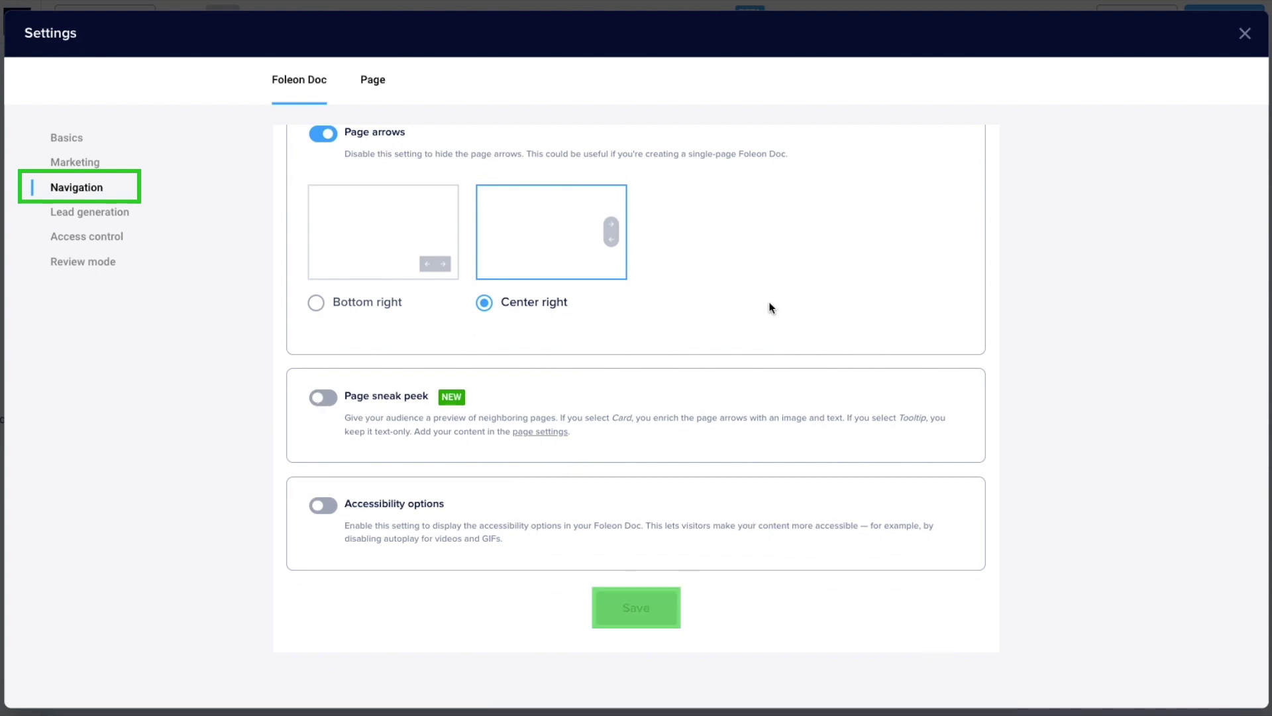